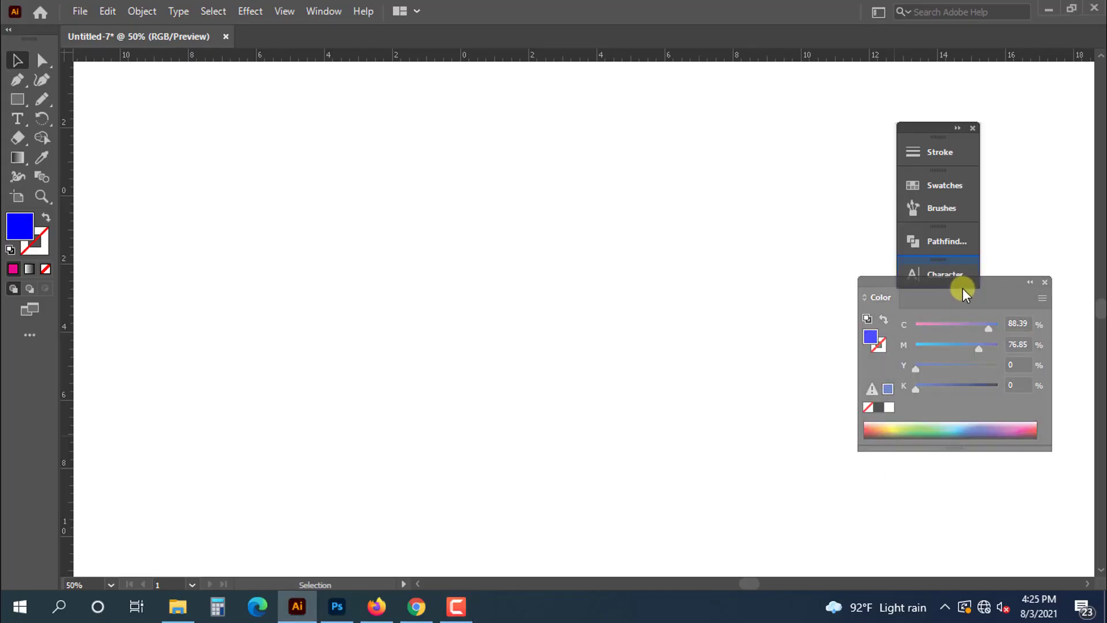
# - Place placeholder text on the artboard, enlarge it a lot and move it left and down
pyautogui.moveTo(940, 278); pyautogui.dragTo(957, 288)
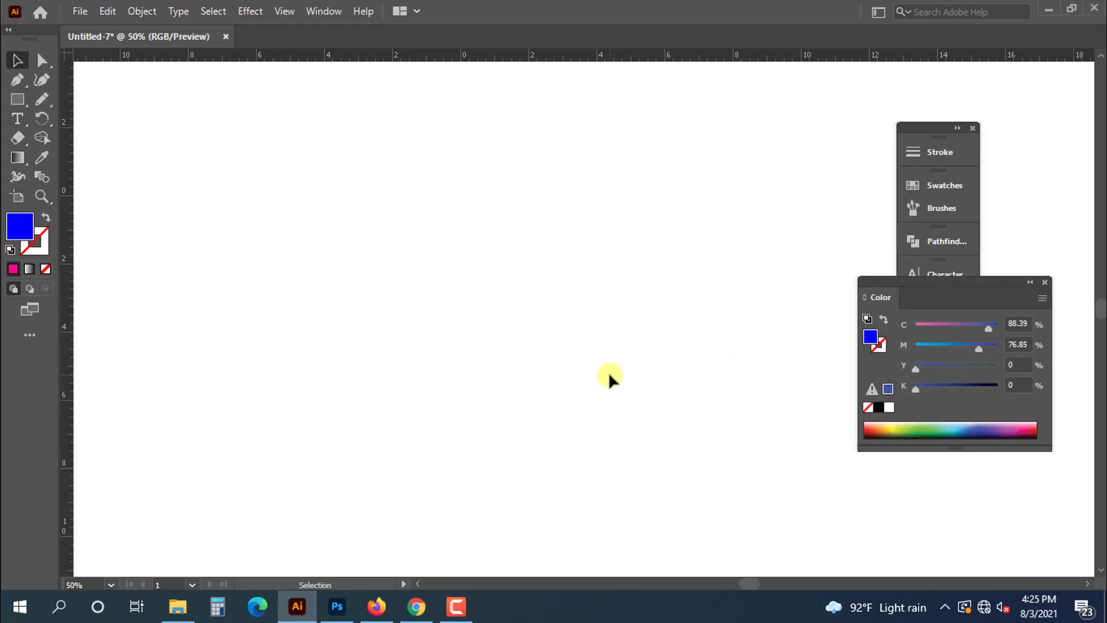
pyautogui.click(455, 606)
pyautogui.click(1090, 489)
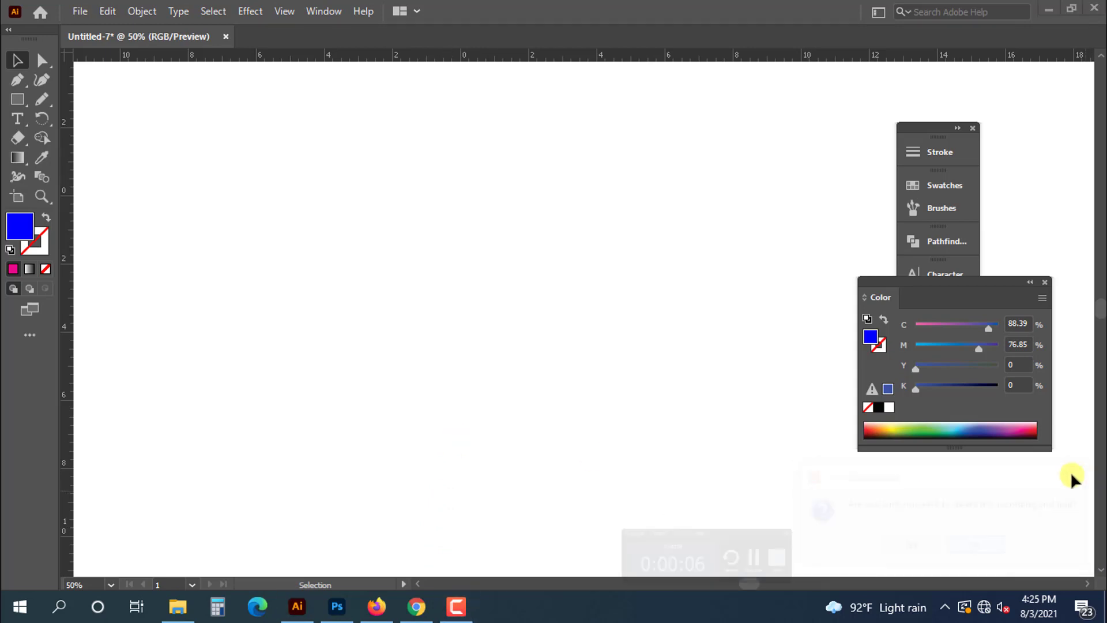
pyautogui.click(17, 118)
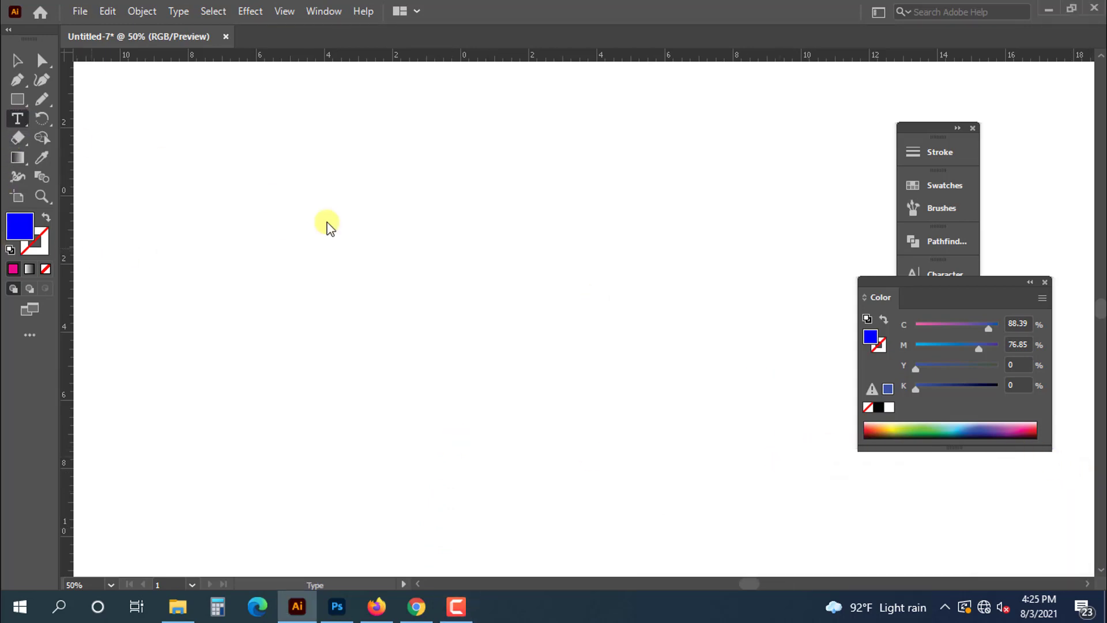
pyautogui.click(432, 245)
pyautogui.click(17, 60)
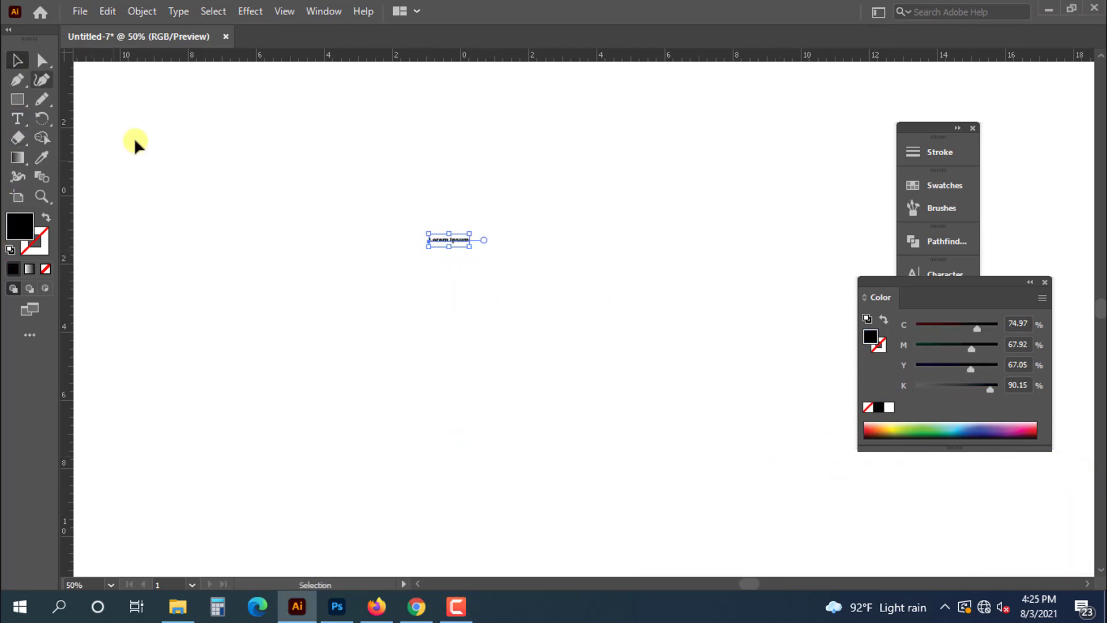
pyautogui.moveTo(467, 248); pyautogui.dragTo(815, 302)
pyautogui.moveTo(609, 261); pyautogui.dragTo(548, 279)
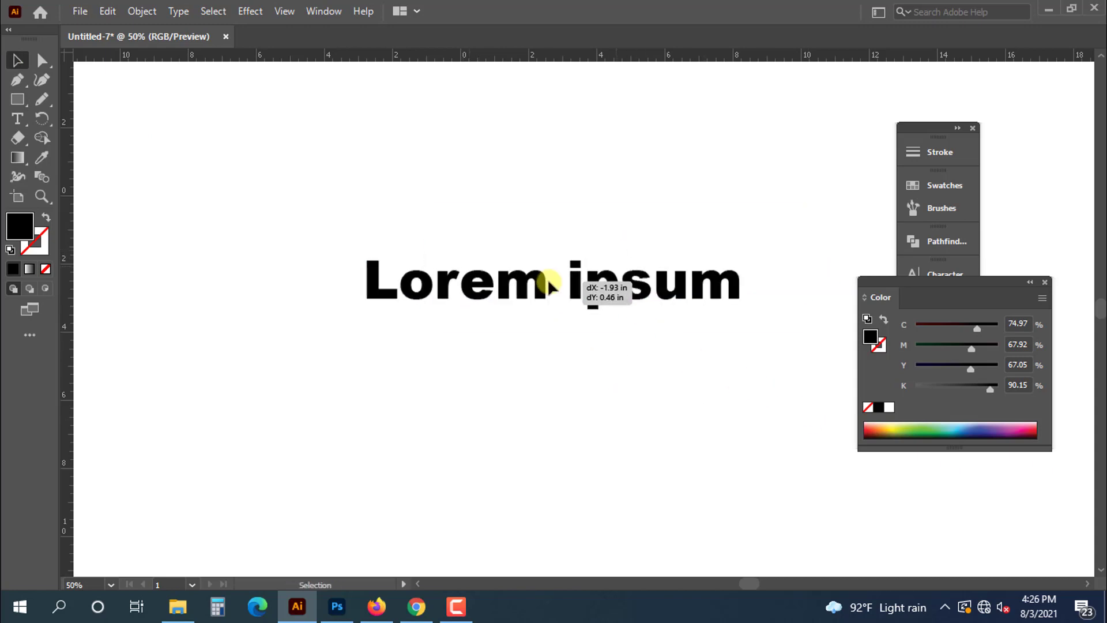
# - Replace the placeholder with 'MRC' and scale it much larger, slightly narrower
pyautogui.press('t')
pyautogui.tripleClick(548, 279)
pyautogui.write('M')
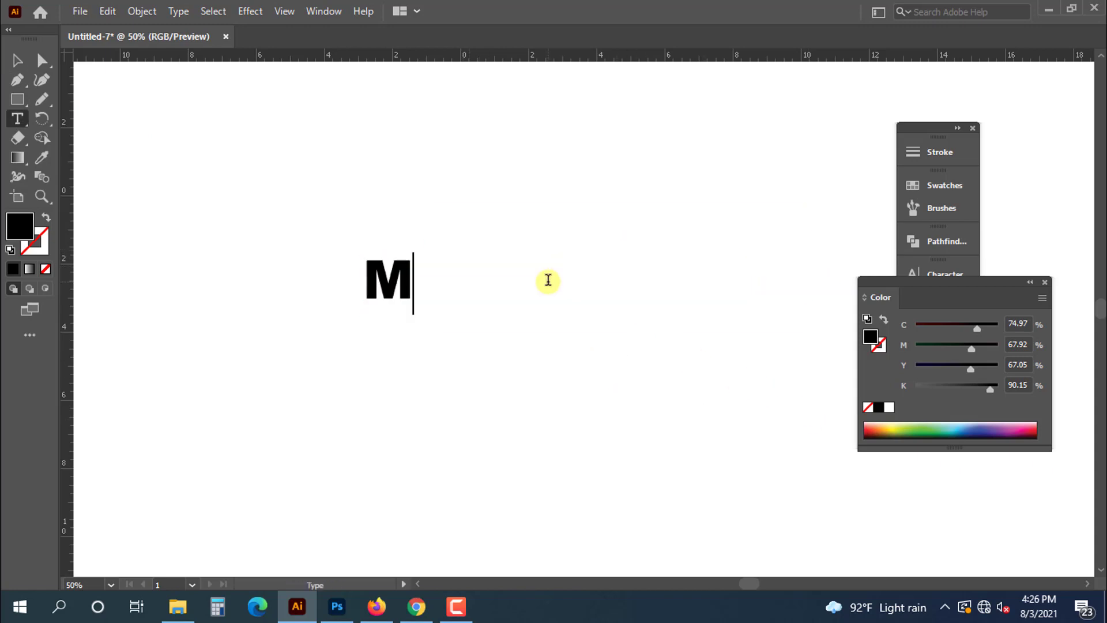
pyautogui.write('RC')
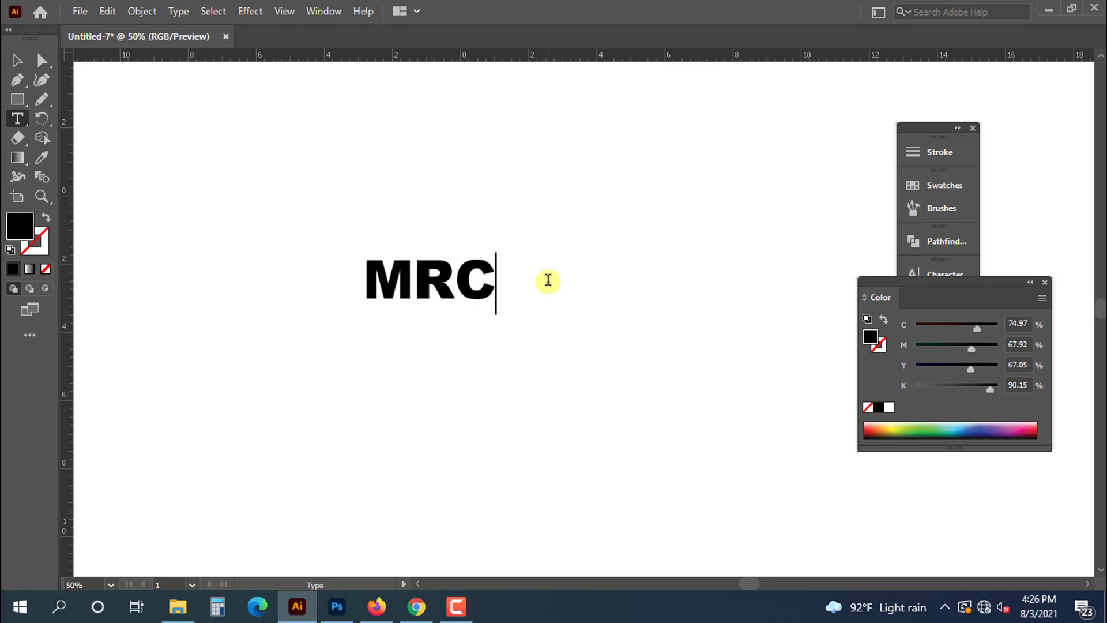
pyautogui.click(17, 60)
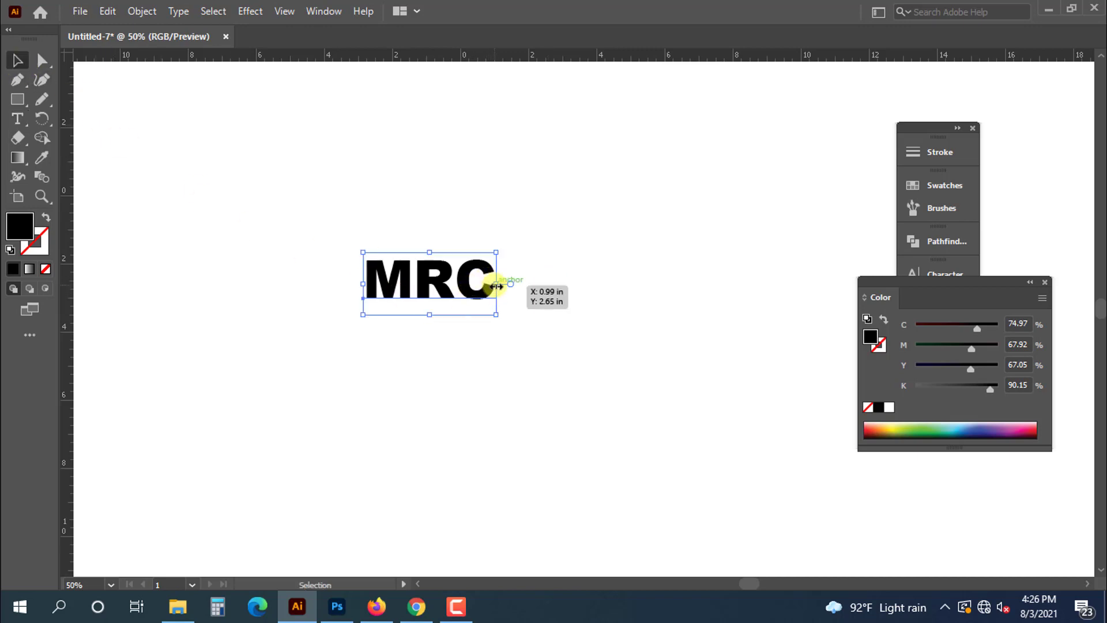
pyautogui.moveTo(496, 285); pyautogui.dragTo(725, 321)
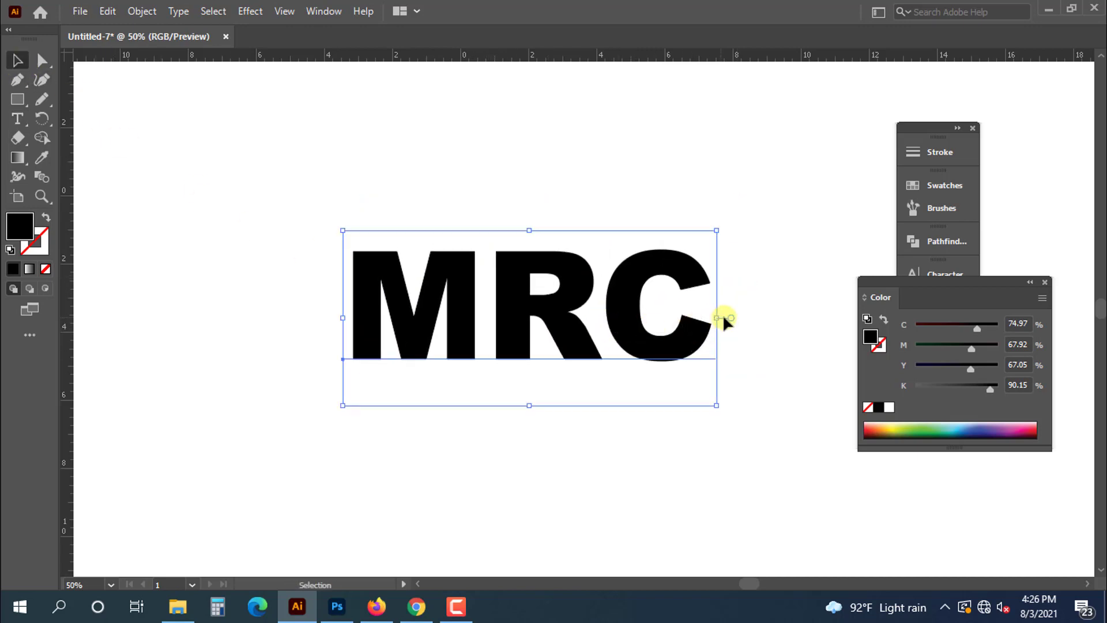
pyautogui.moveTo(720, 322); pyautogui.dragTo(684, 312)
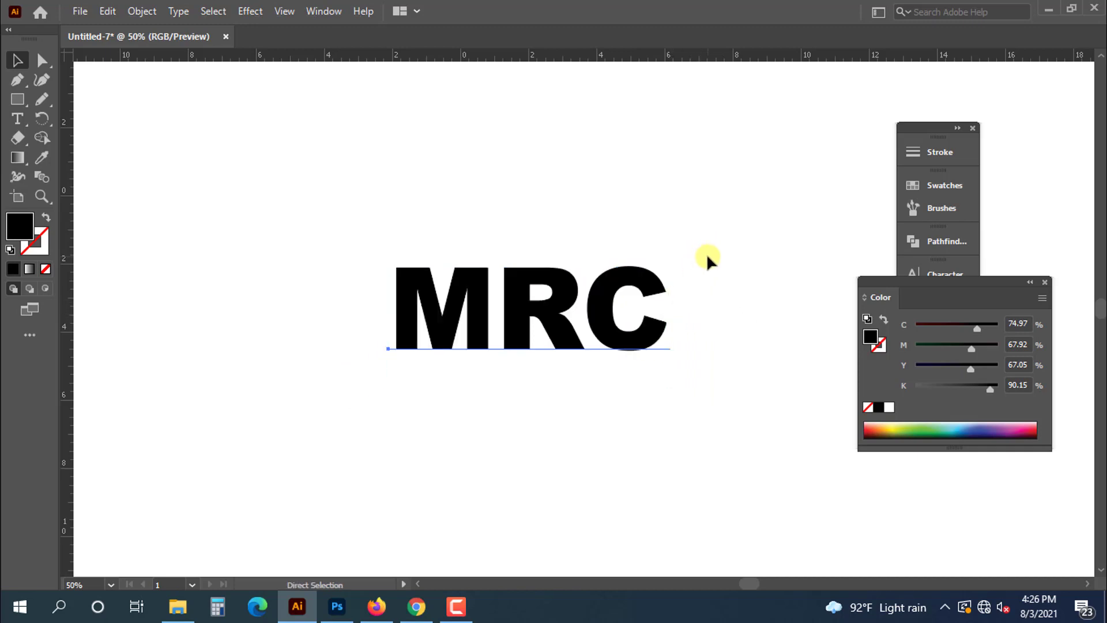
pyautogui.hotkey('ctrl', '-')
pyautogui.hscroll(5, 680, 269)
pyautogui.scroll(1, 502, 348)
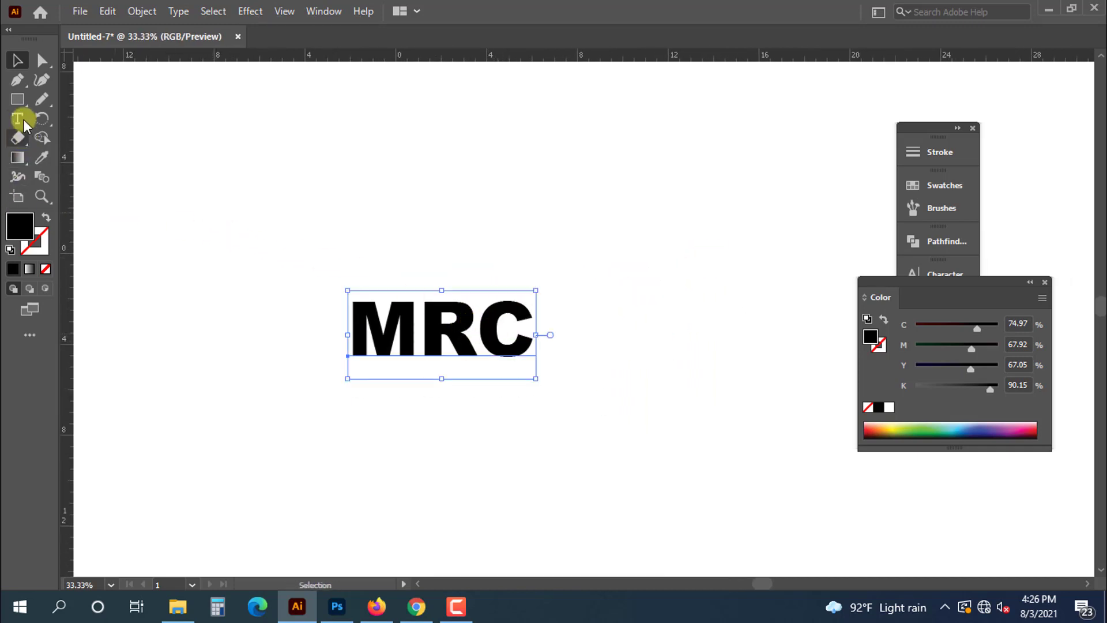
# - Draw a rectangle over the MRC text, fill it RGB blue 255, and send it to back
pyautogui.click(17, 99)
pyautogui.moveTo(313, 280); pyautogui.dragTo(573, 396)
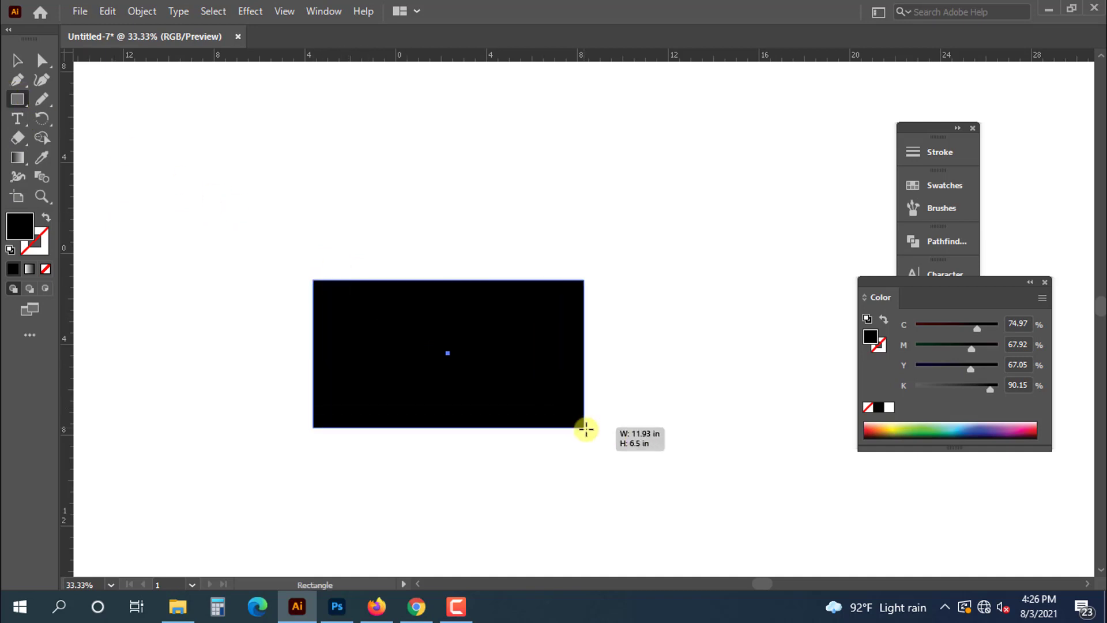
pyautogui.click(1042, 298)
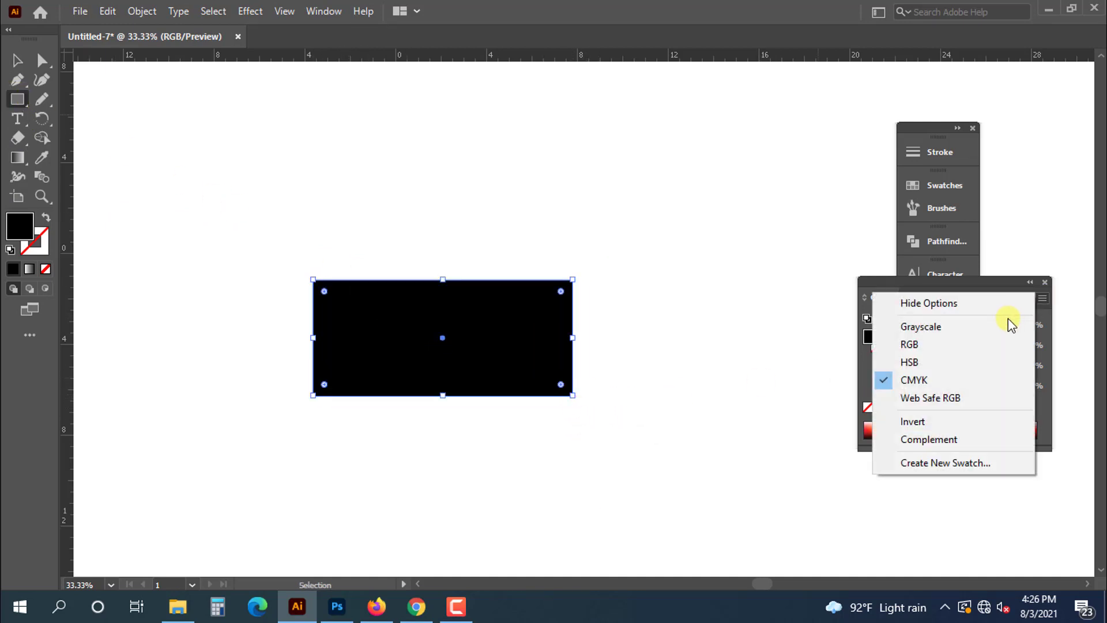
pyautogui.click(909, 344)
pyautogui.moveTo(917, 380); pyautogui.dragTo(1044, 369)
pyautogui.click(17, 60)
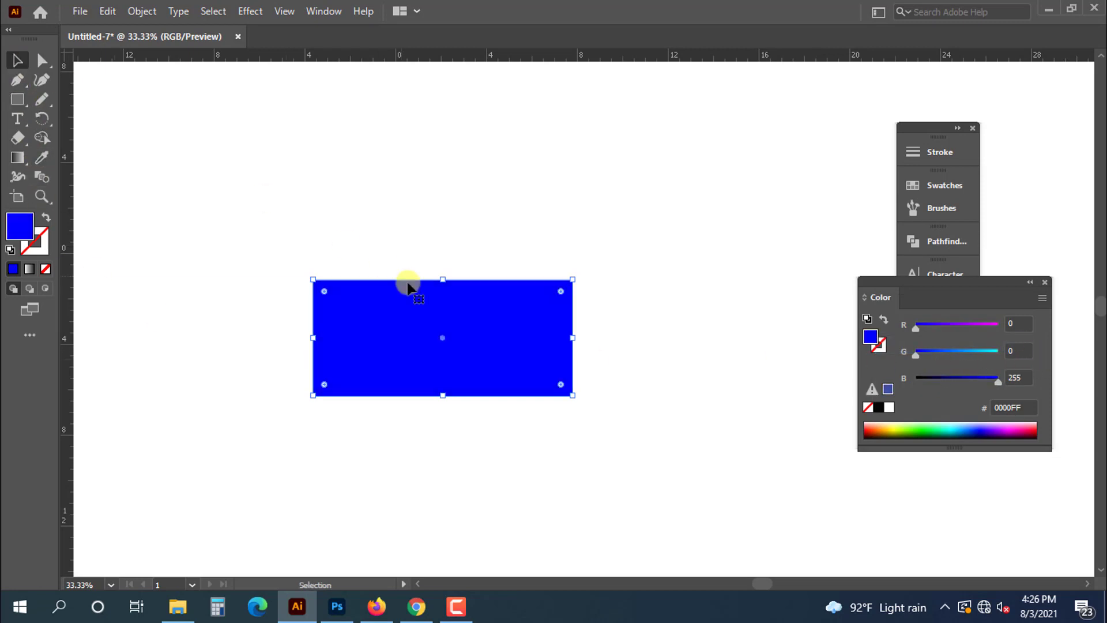
pyautogui.hotkey('ctrl', 'shift', '[')
pyautogui.click(549, 141)
pyautogui.scroll(2, 540, 316)
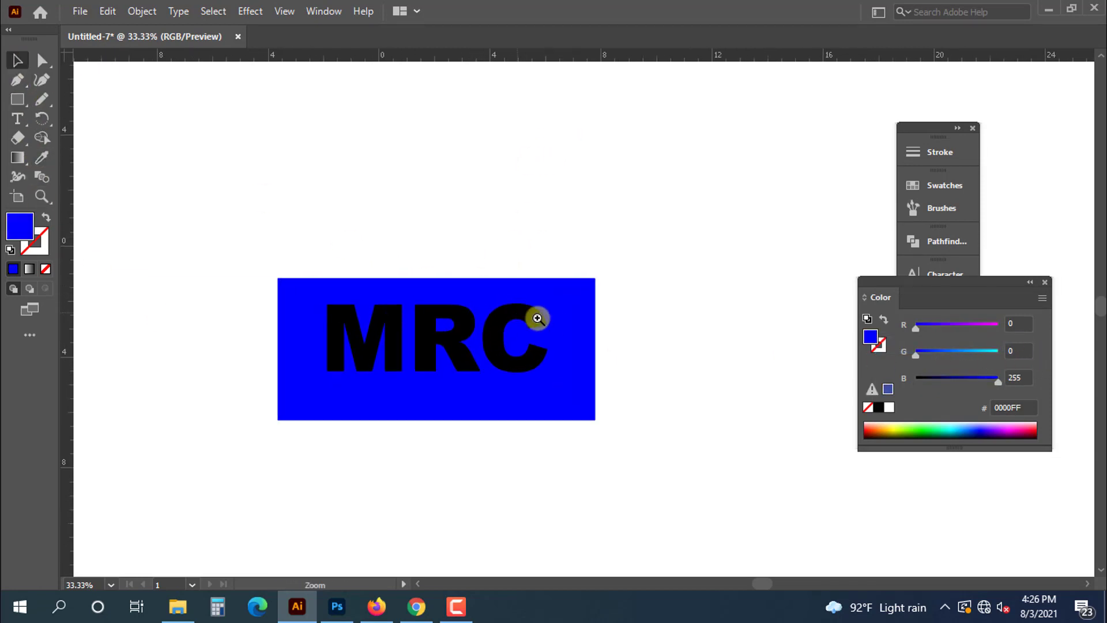
pyautogui.scroll(2, 514, 335)
# - Set the MRC text's CMYK fill to pure yellow (C0 M0 Y100 K0)
pyautogui.click(497, 330)
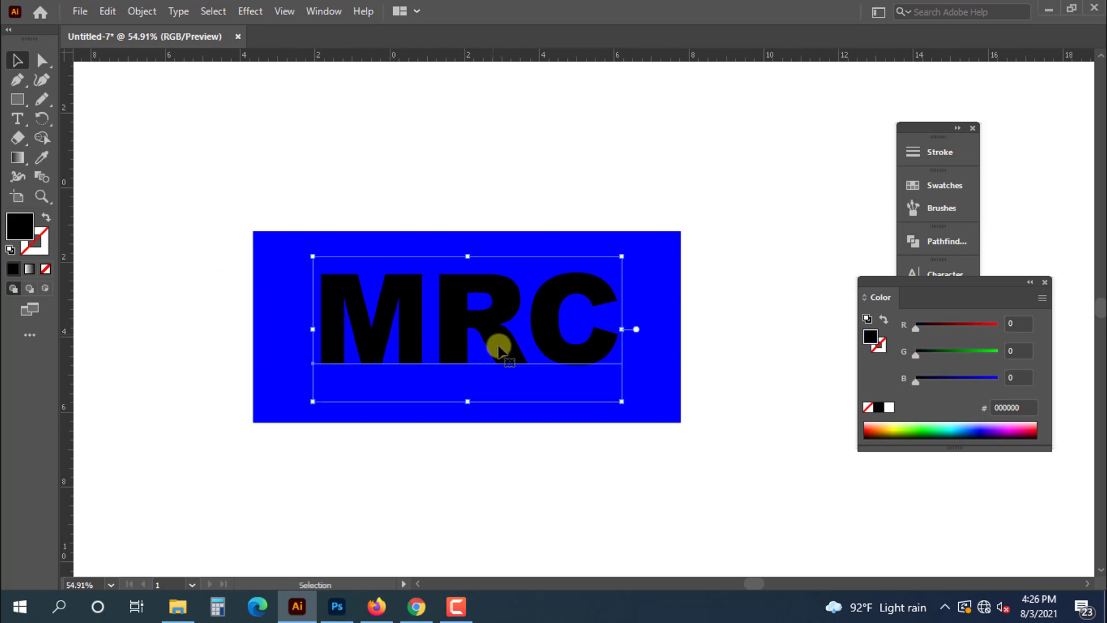
pyautogui.scroll(1, 527, 313)
pyautogui.scroll(1, 527, 314)
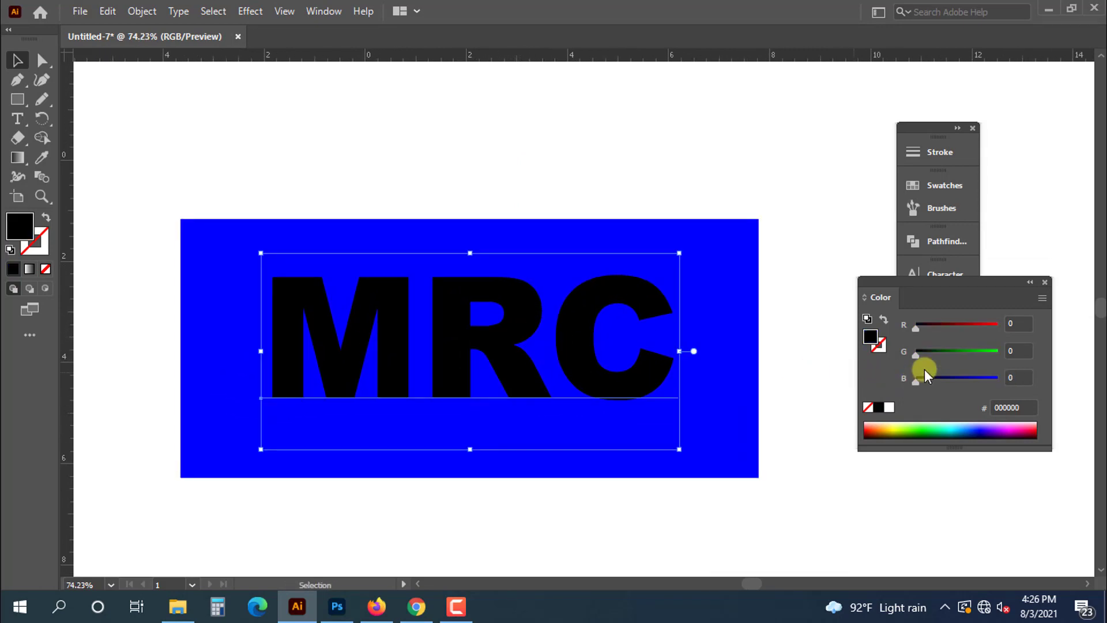
pyautogui.click(1041, 298)
pyautogui.click(928, 377)
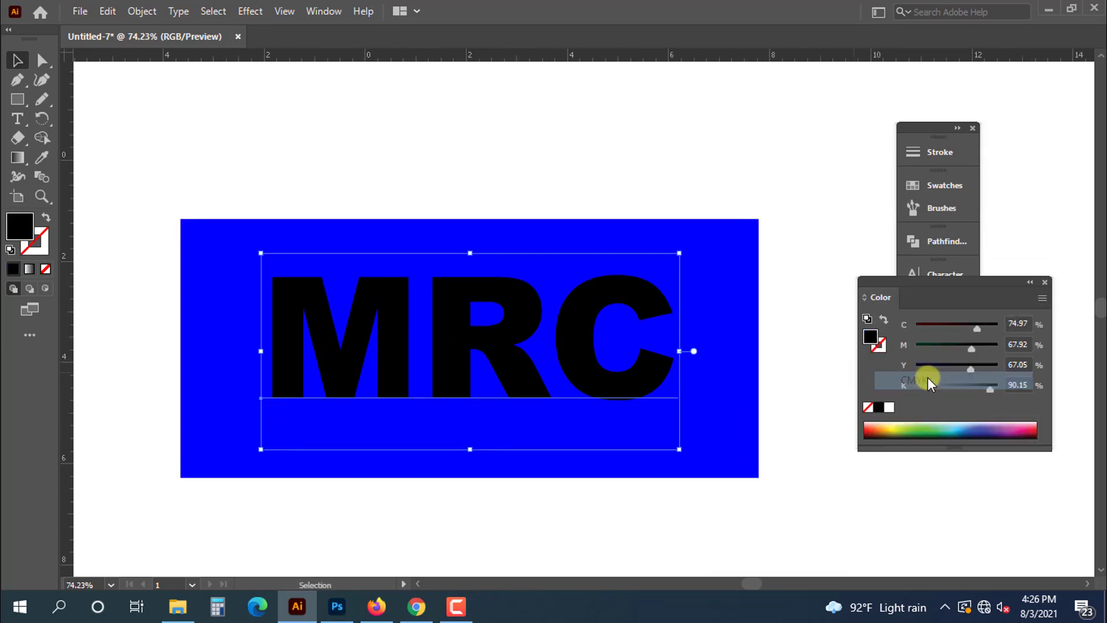
pyautogui.moveTo(943, 328); pyautogui.dragTo(915, 328)
pyautogui.moveTo(989, 388); pyautogui.dragTo(917, 387)
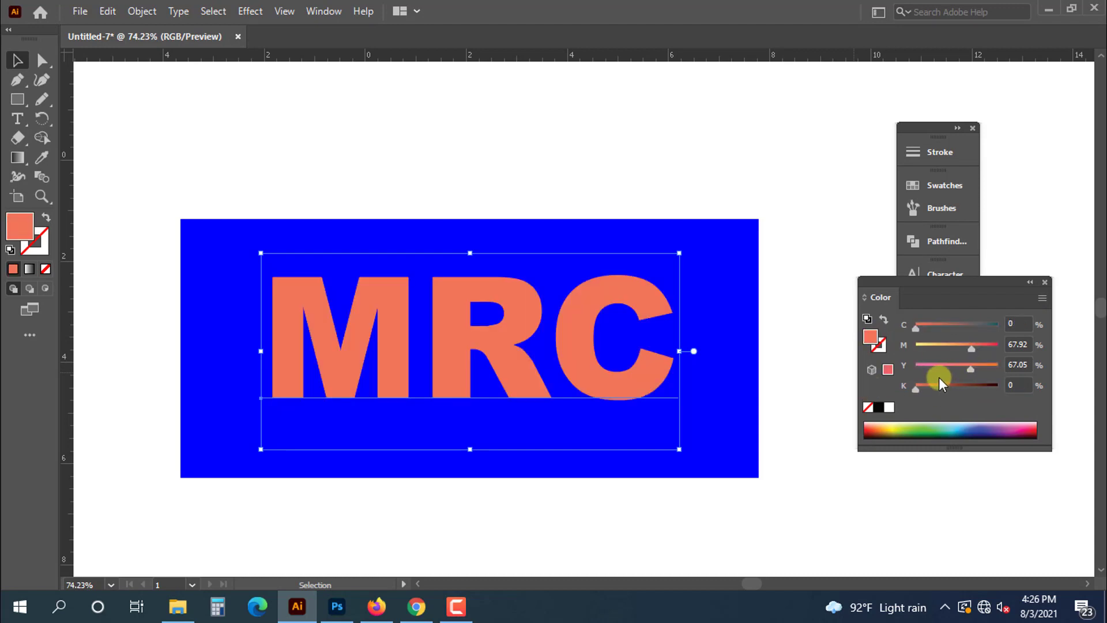
pyautogui.moveTo(969, 347); pyautogui.dragTo(898, 348)
pyautogui.moveTo(970, 369); pyautogui.dragTo(1013, 366)
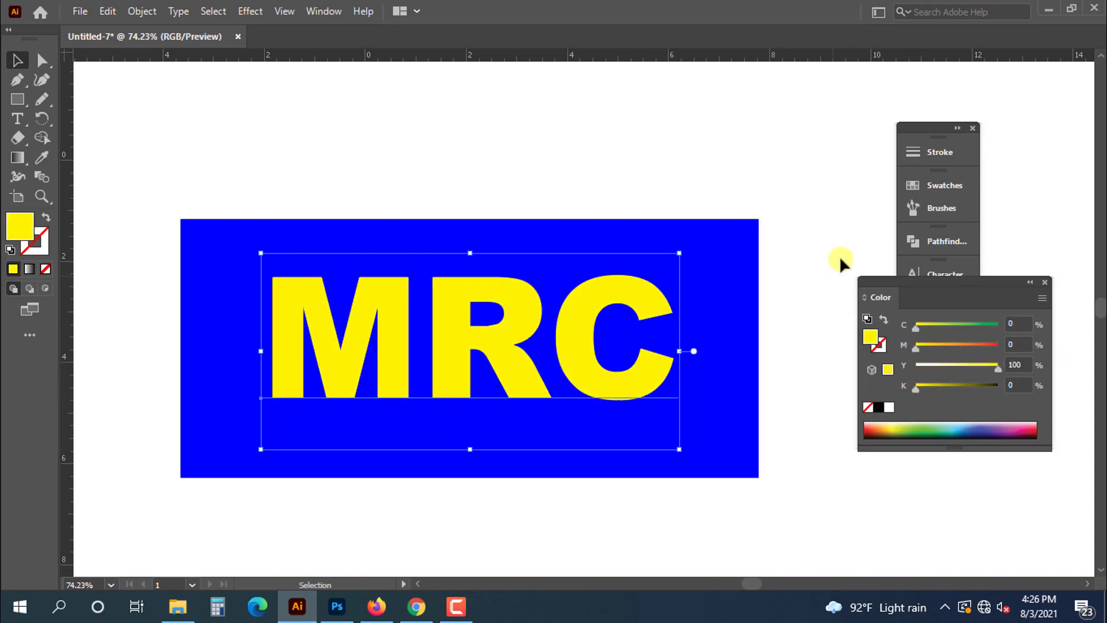
pyautogui.click(664, 346)
# - Change the MRC text fill to magenta (C0 M100 Y0 K0)
pyautogui.click(570, 328)
pyautogui.press('a')
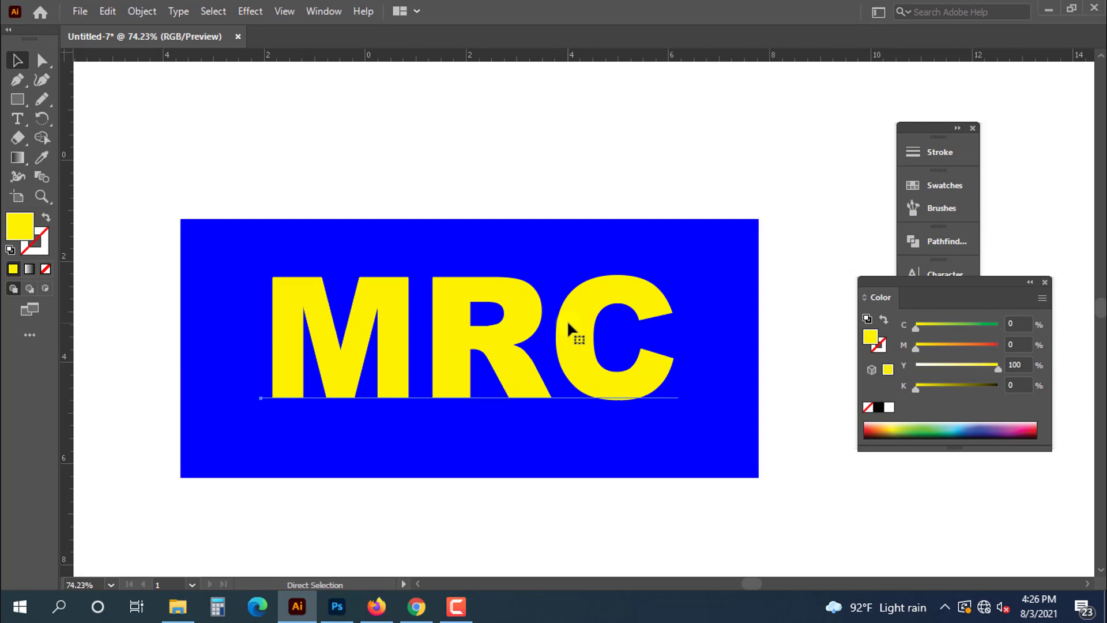
pyautogui.press('v')
pyautogui.click(574, 332)
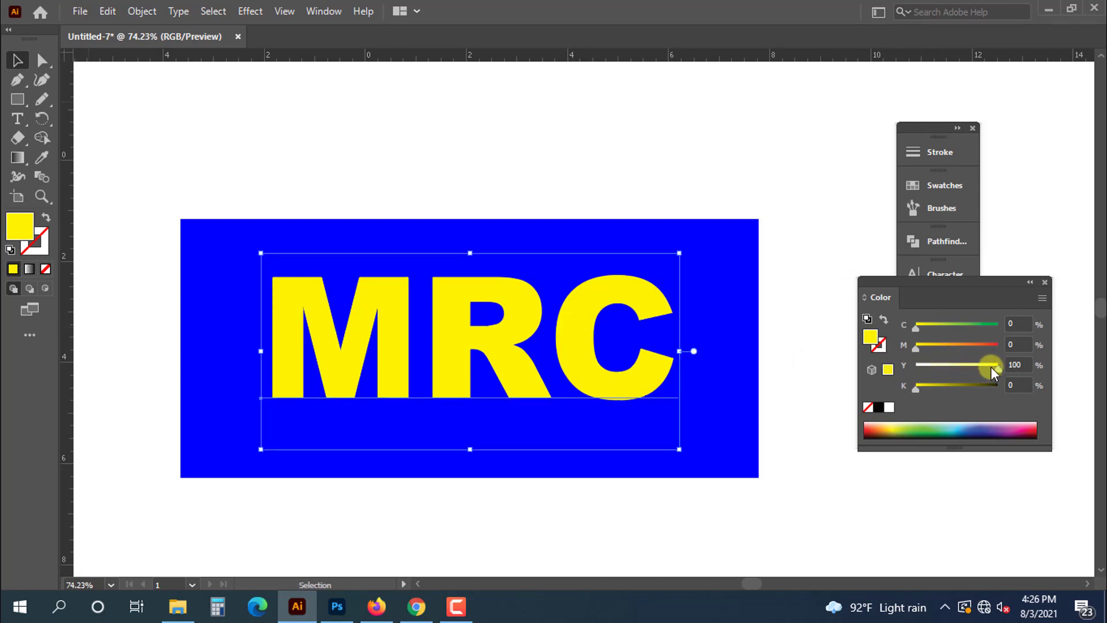
pyautogui.moveTo(988, 365)
pyautogui.mouseDown()
pyautogui.moveTo(898, 363)
pyautogui.moveTo(998, 346)
pyautogui.mouseUp()
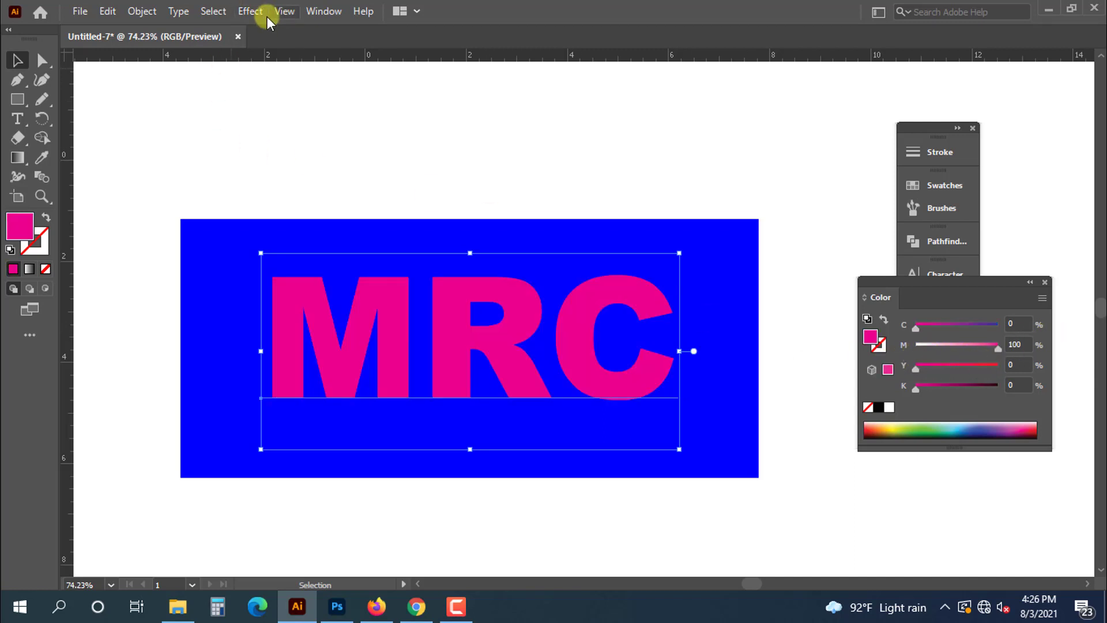
# - Apply a Gaussian Blur of about 15 px to the magenta MRC and paste a yellow copy in front
pyautogui.click(251, 11)
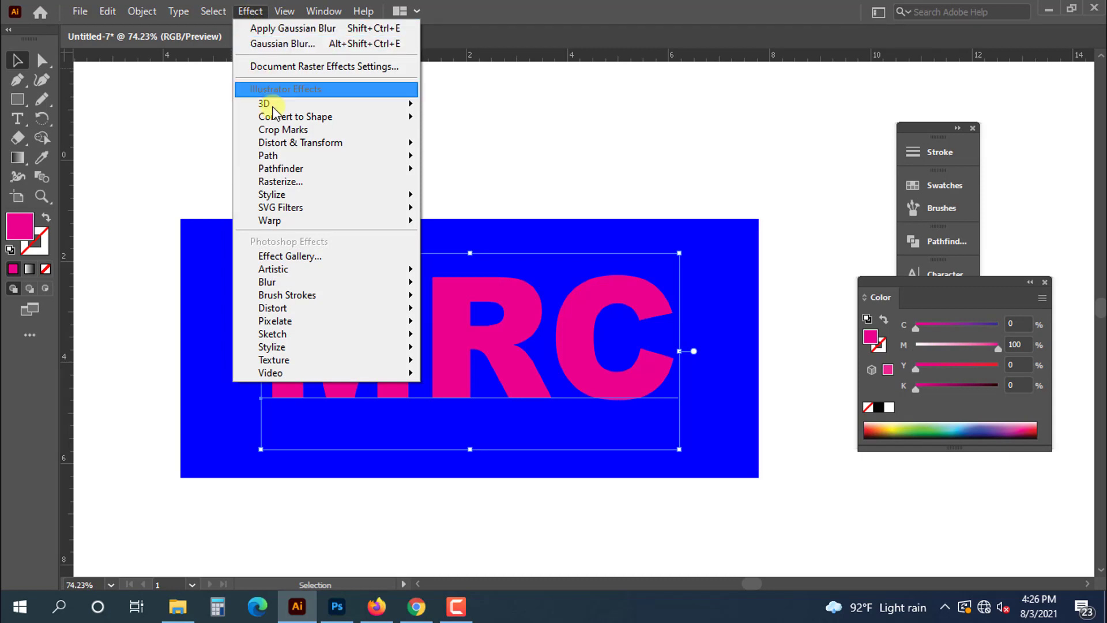
pyautogui.moveTo(267, 282)
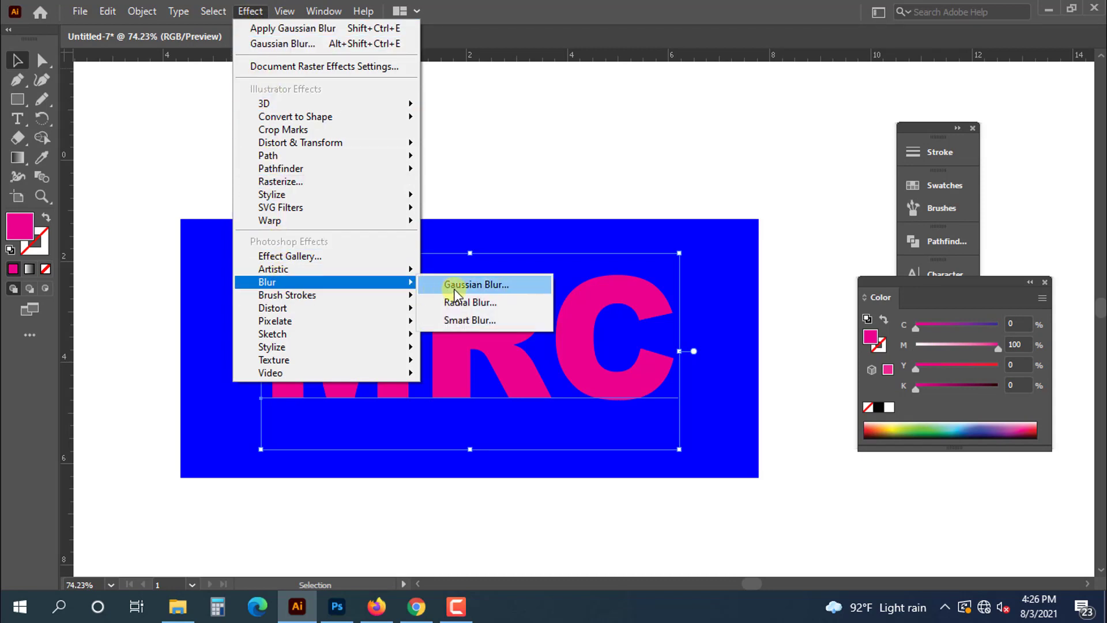
pyautogui.click(458, 287)
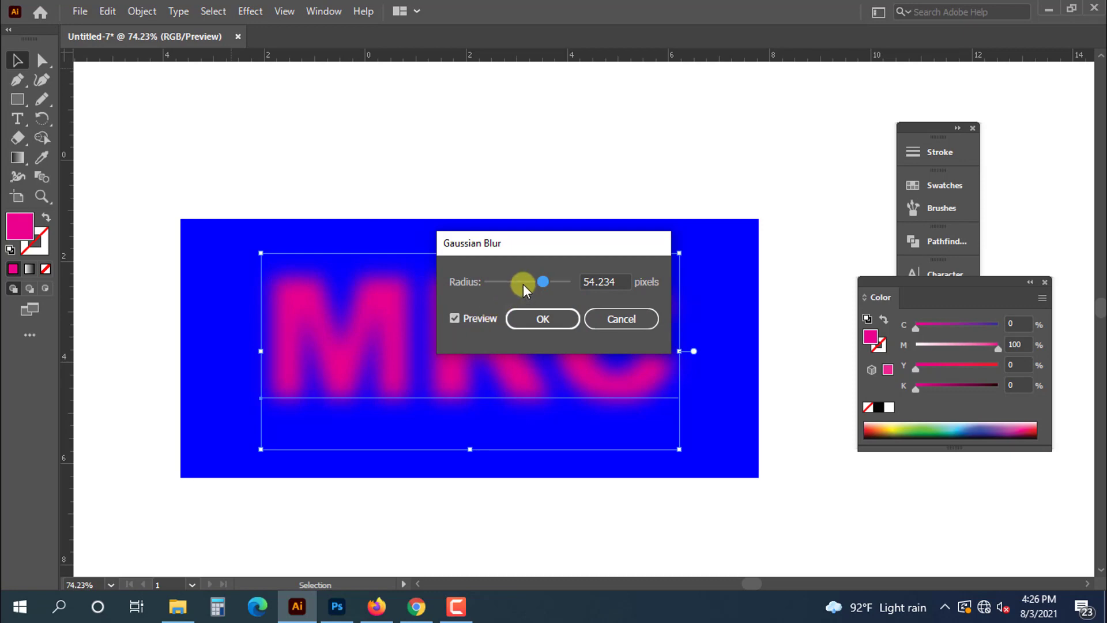
pyautogui.moveTo(523, 284); pyautogui.dragTo(530, 284)
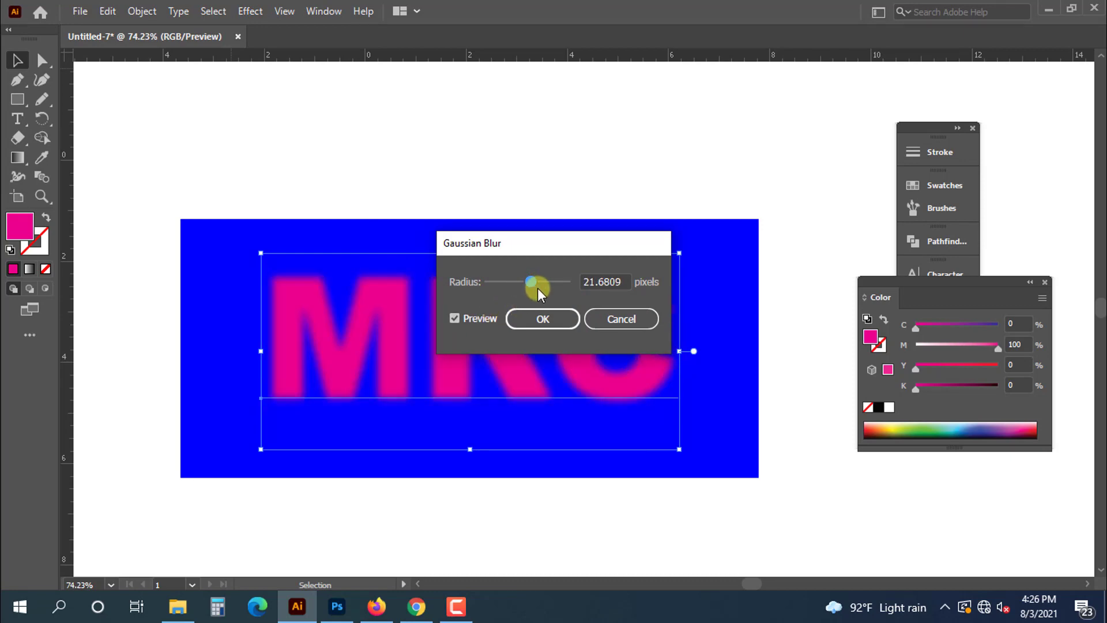
pyautogui.moveTo(526, 282); pyautogui.dragTo(531, 277)
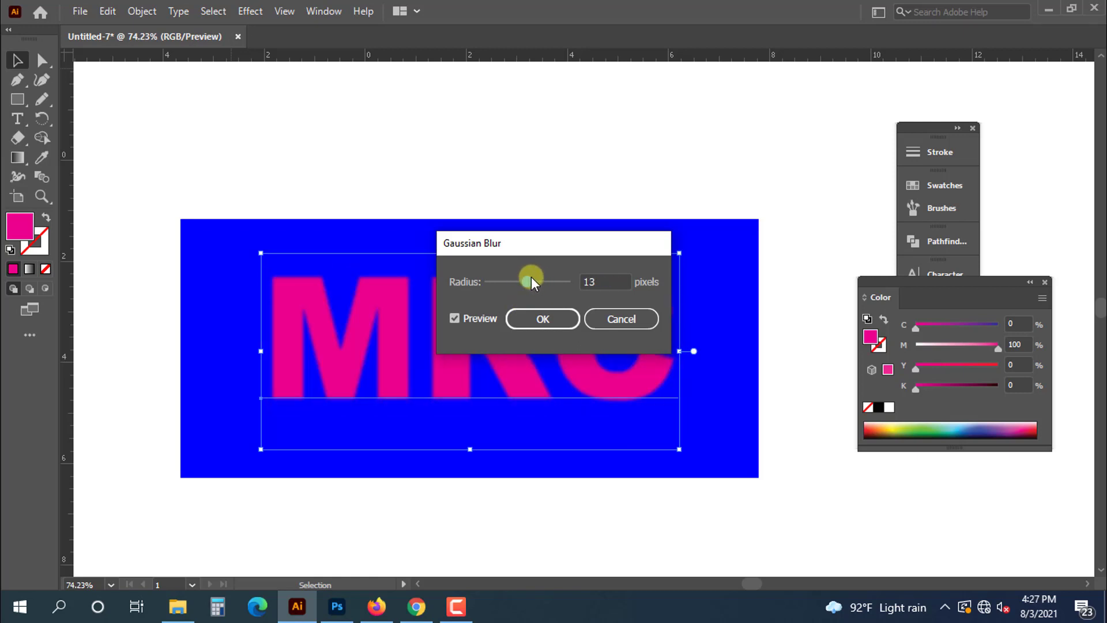
pyautogui.click(542, 319)
pyautogui.hotkey('ctrl', 'v')
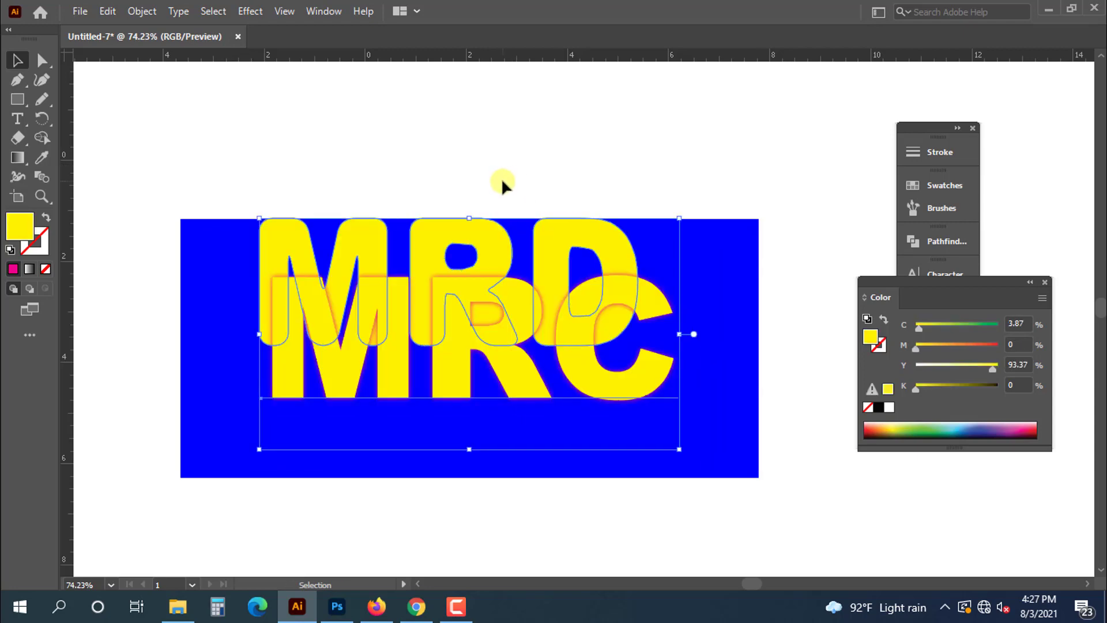
# - Align the yellow copy over the blurred letters, then delete and restore the whole artwork
pyautogui.moveTo(489, 237); pyautogui.dragTo(521, 279)
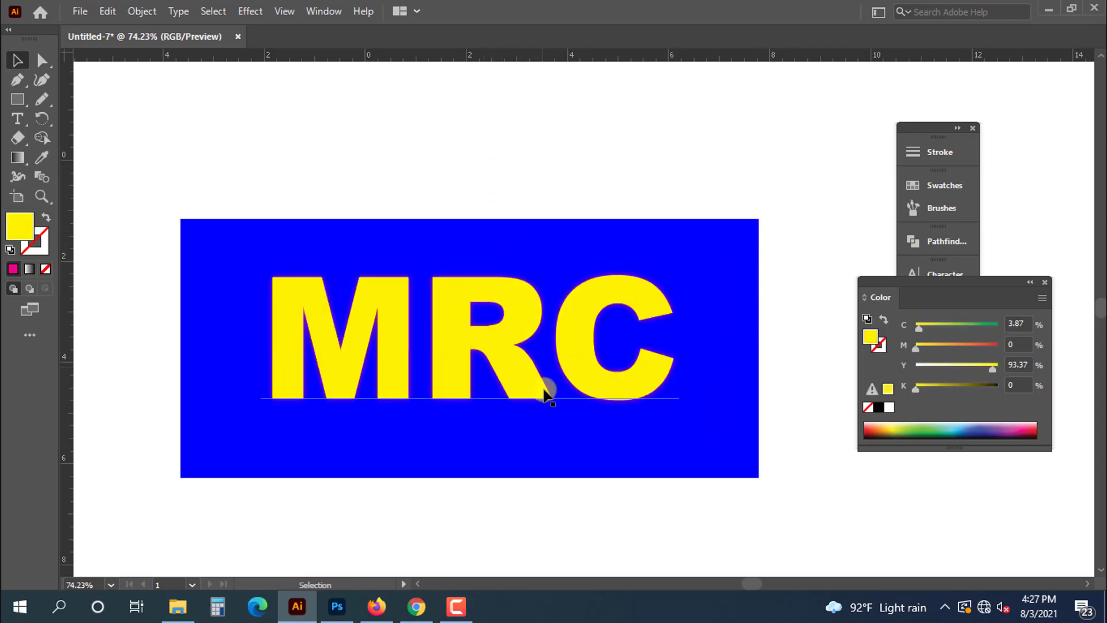
pyautogui.scroll(3, 449, 352)
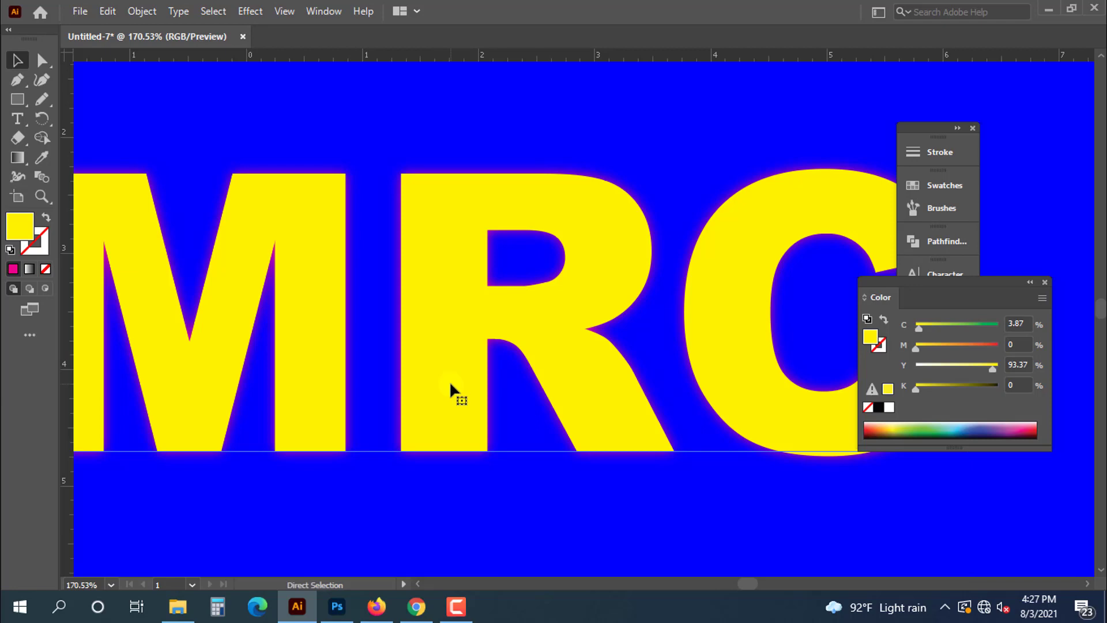
pyautogui.click(447, 363)
pyautogui.hotkey('ctrl', '-')
pyautogui.hotkey('ctrl', '-')
pyautogui.hotkey('ctrl', '-')
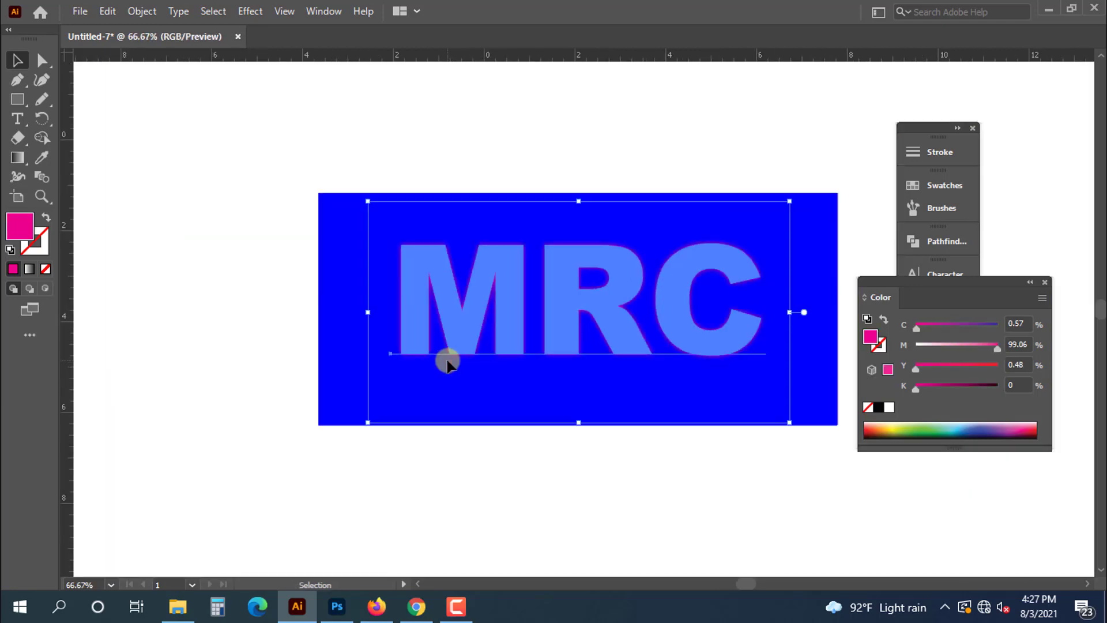
pyautogui.moveTo(236, 231)
pyautogui.mouseDown()
pyautogui.moveTo(692, 414)
pyautogui.moveTo(678, 399)
pyautogui.mouseUp()
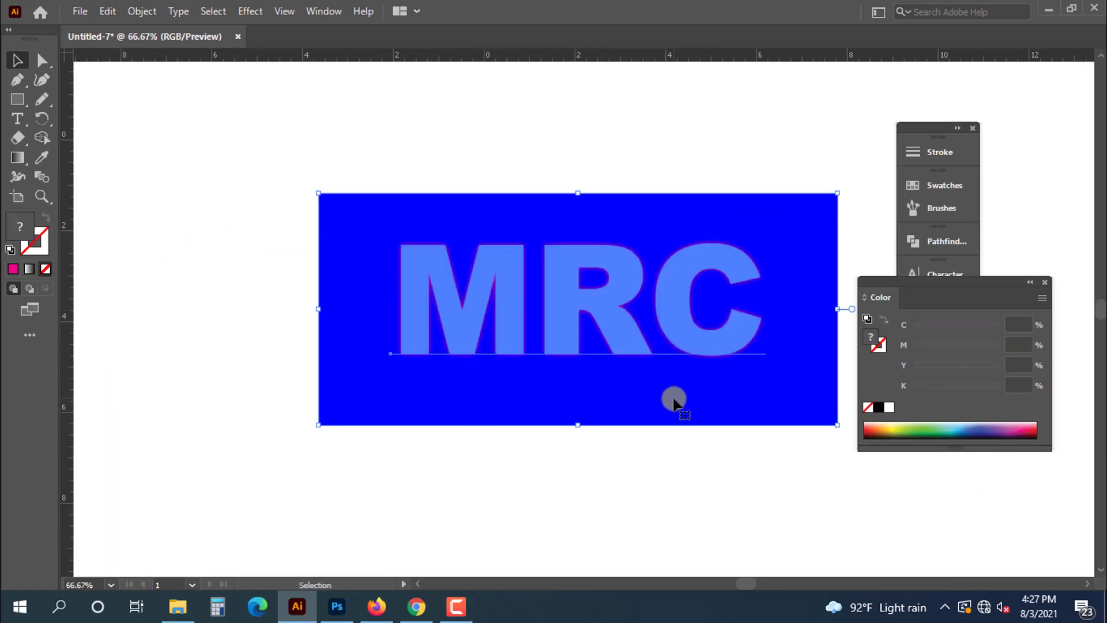
pyautogui.press('Delete')
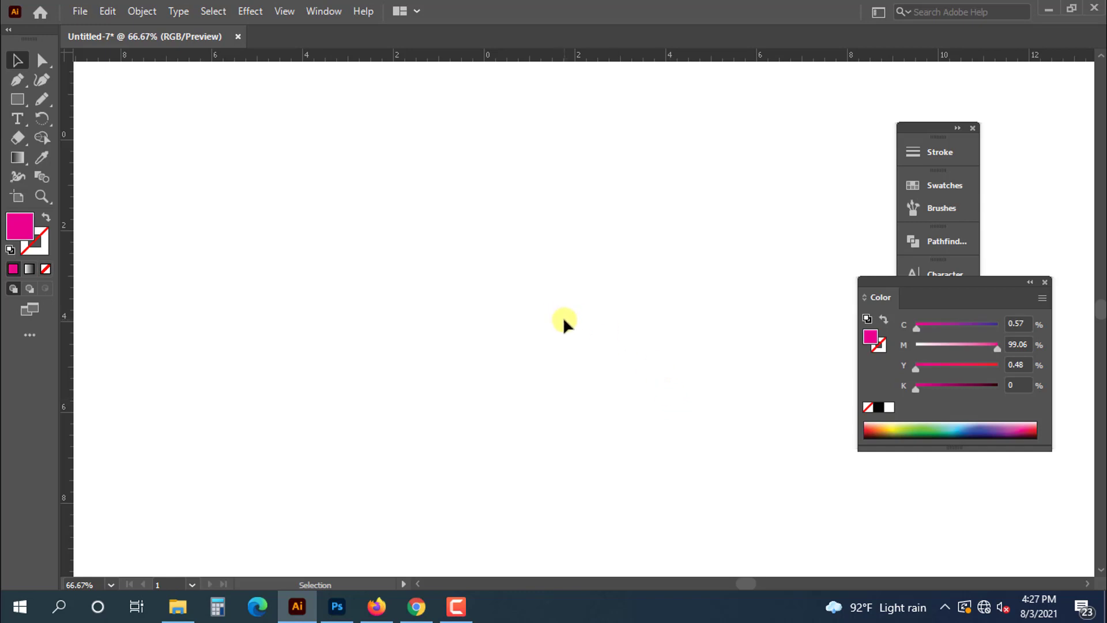
pyautogui.hotkey('ctrl', 'z')
pyautogui.click(411, 450)
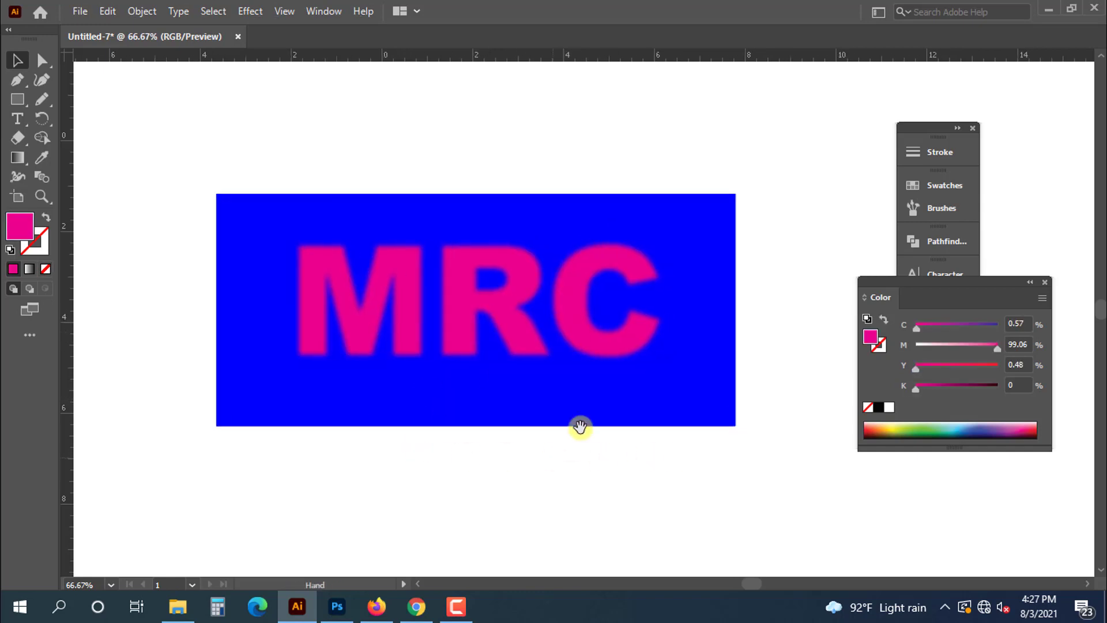
# - Delete the blue rectangle behind the MRC text
pyautogui.click(590, 410)
pyautogui.press('Delete')
pyautogui.hotkey('ctrl', 'z')
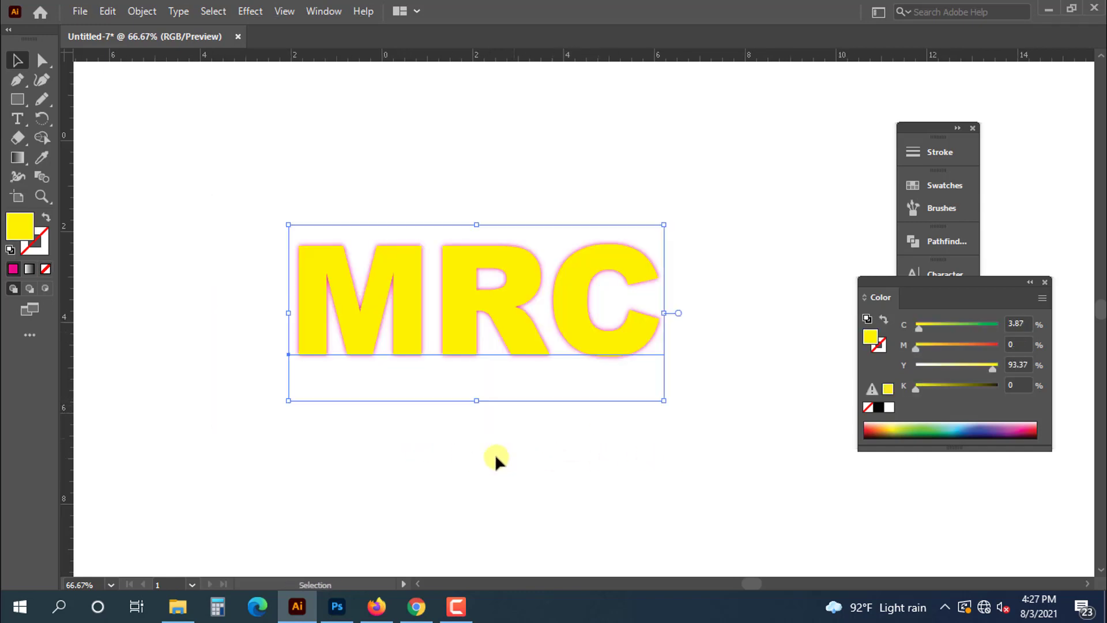
pyautogui.click(487, 432)
pyautogui.hotkey('ctrl', 'z')
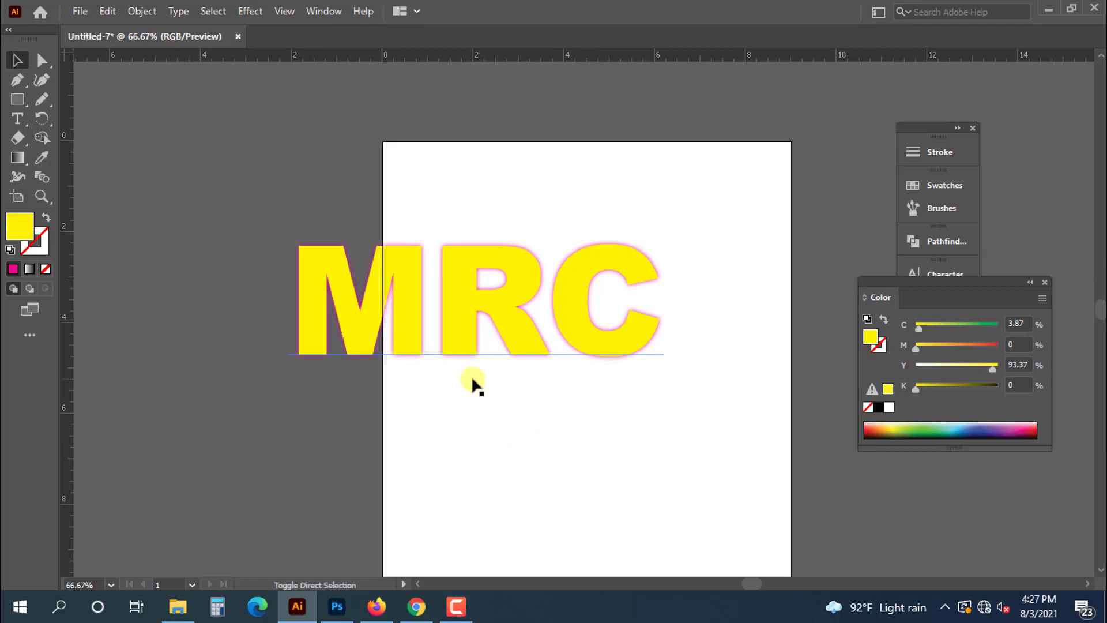
pyautogui.scroll(2, 524, 363)
# - Remove the remaining yellow and magenta MRC text layers, leaving the artboard empty
pyautogui.click(412, 355)
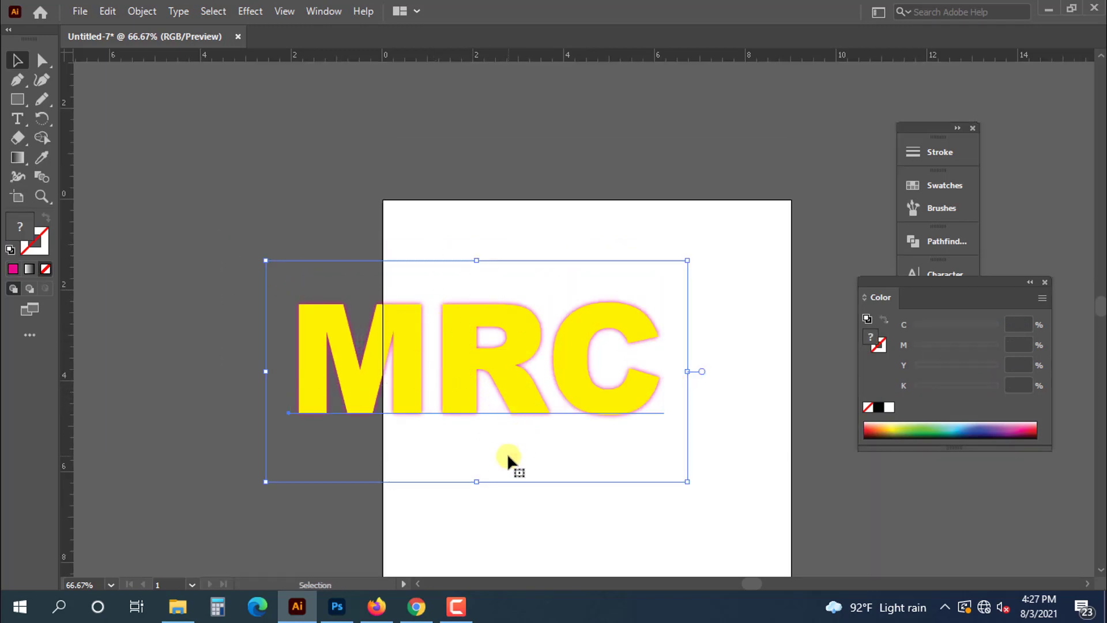
pyautogui.doubleClick(494, 359)
pyautogui.click(539, 315)
pyautogui.hotkey('ctrl', 'z')
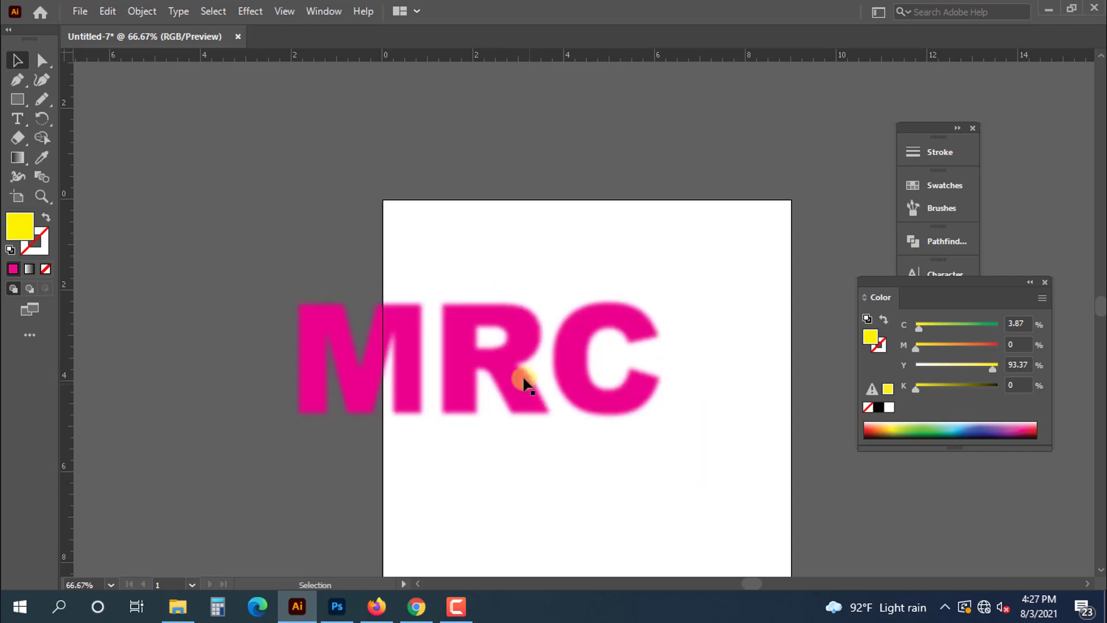
pyautogui.hotkey('ctrl', 'z')
pyautogui.scroll(2, 527, 409)
pyautogui.hotkey('ctrl', 'z')
pyautogui.scroll(1, 529, 404)
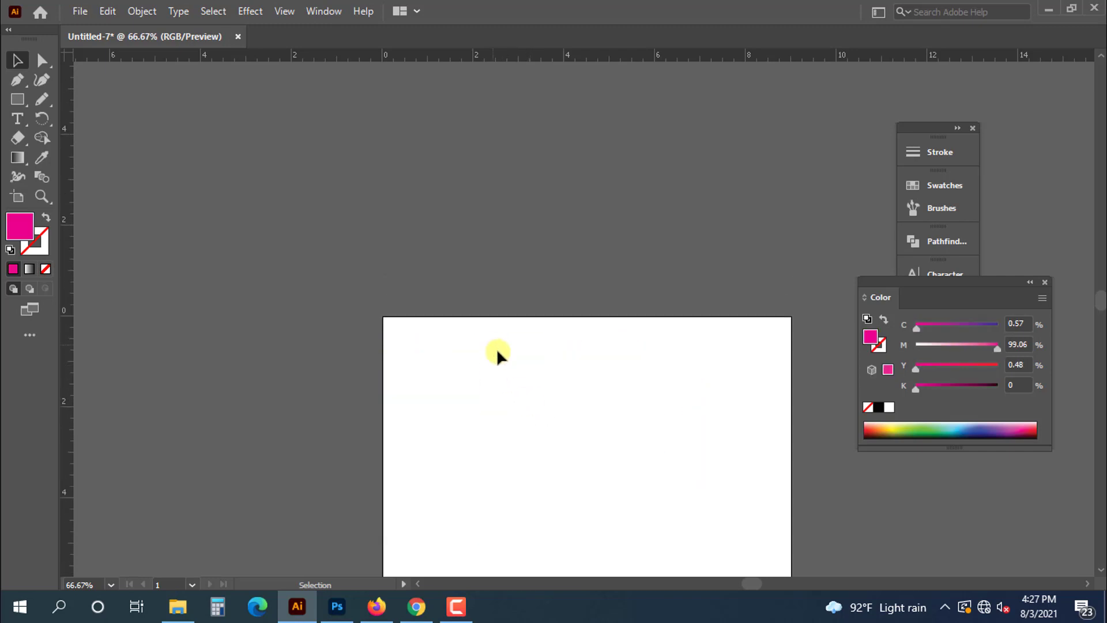
pyautogui.scroll(2, 497, 353)
# - Place new text above the artboard, enlarge it, and replace the placeholder with 'MRC'
pyautogui.click(17, 118)
pyautogui.click(408, 217)
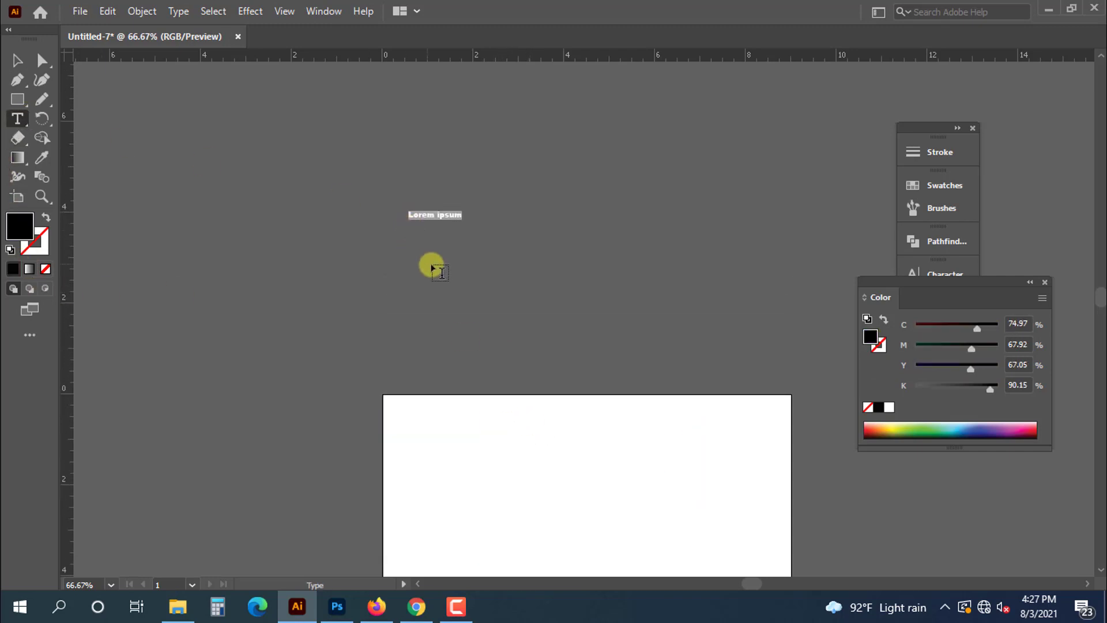
pyautogui.press('Escape')
pyautogui.moveTo(476, 235)
pyautogui.mouseDown()
pyautogui.moveTo(565, 248)
pyautogui.moveTo(537, 240)
pyautogui.mouseUp()
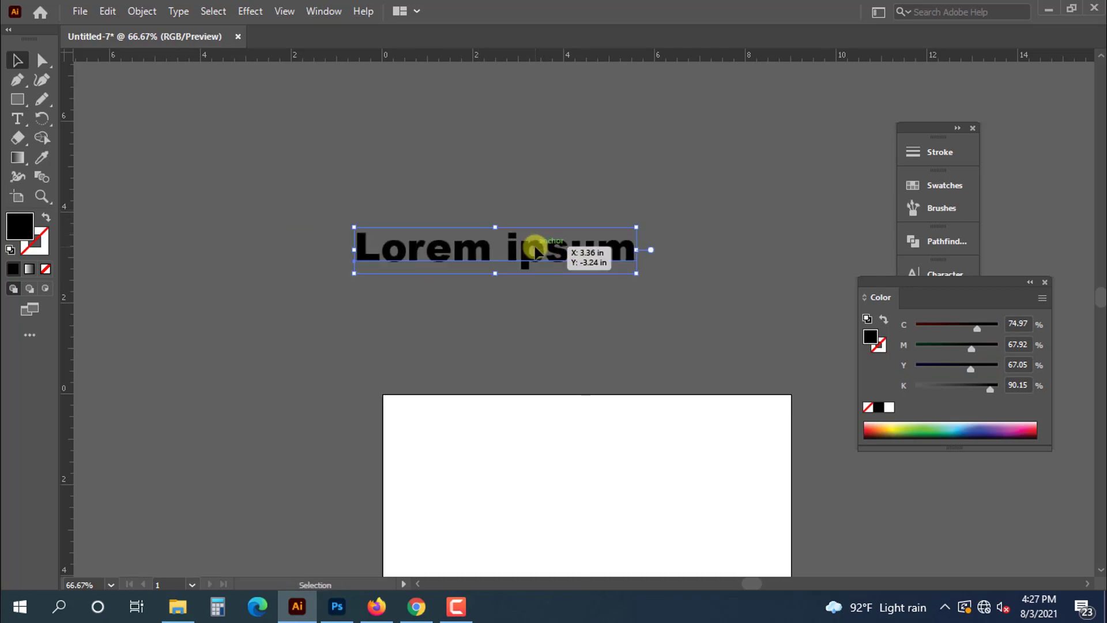
pyautogui.tripleClick(536, 242)
pyautogui.write('MRC')
pyautogui.press('Escape')
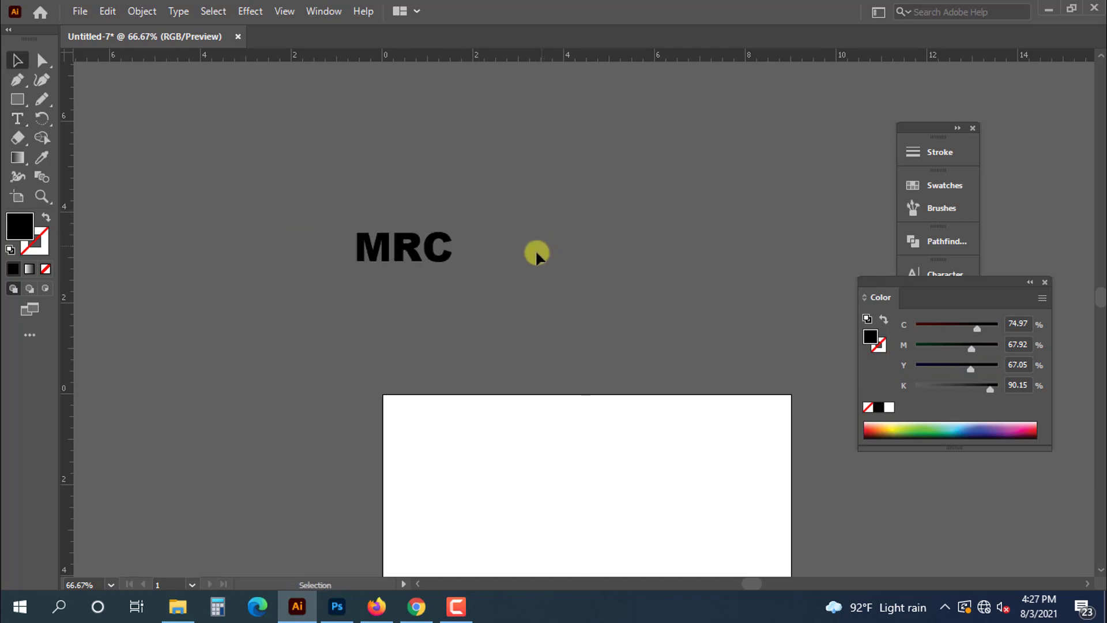
# - Set the MRC text fill to magenta: C0, M100, Y0, K0
pyautogui.moveTo(461, 251)
pyautogui.mouseDown()
pyautogui.moveTo(665, 301)
pyautogui.moveTo(663, 319)
pyautogui.mouseUp()
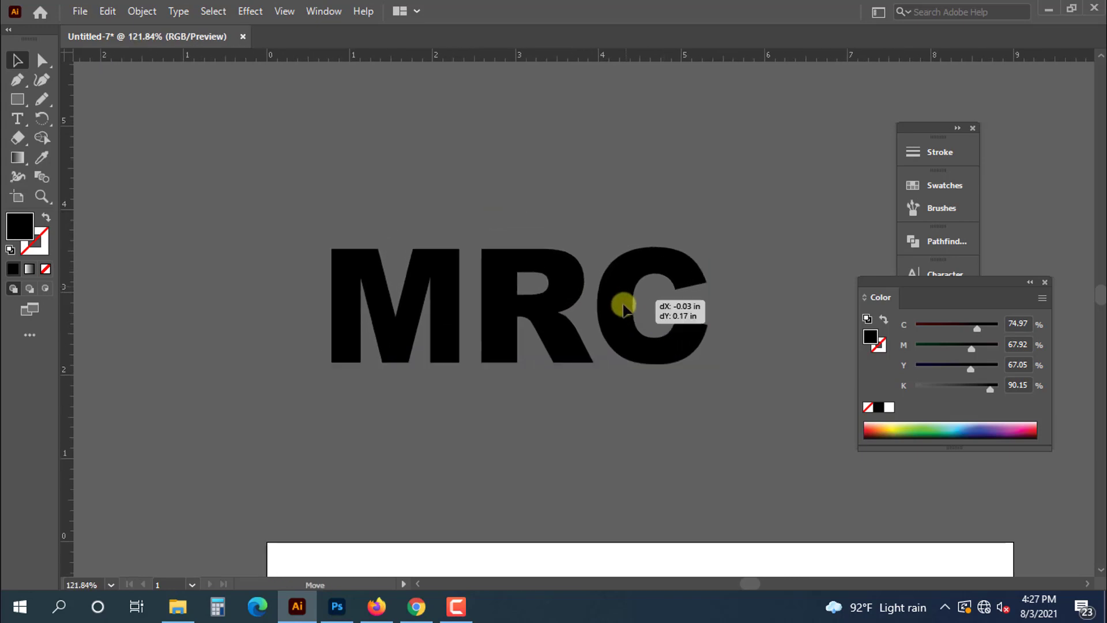
pyautogui.click(578, 185)
pyautogui.click(573, 289)
pyautogui.hotkey('ctrl', 'shift', 'a')
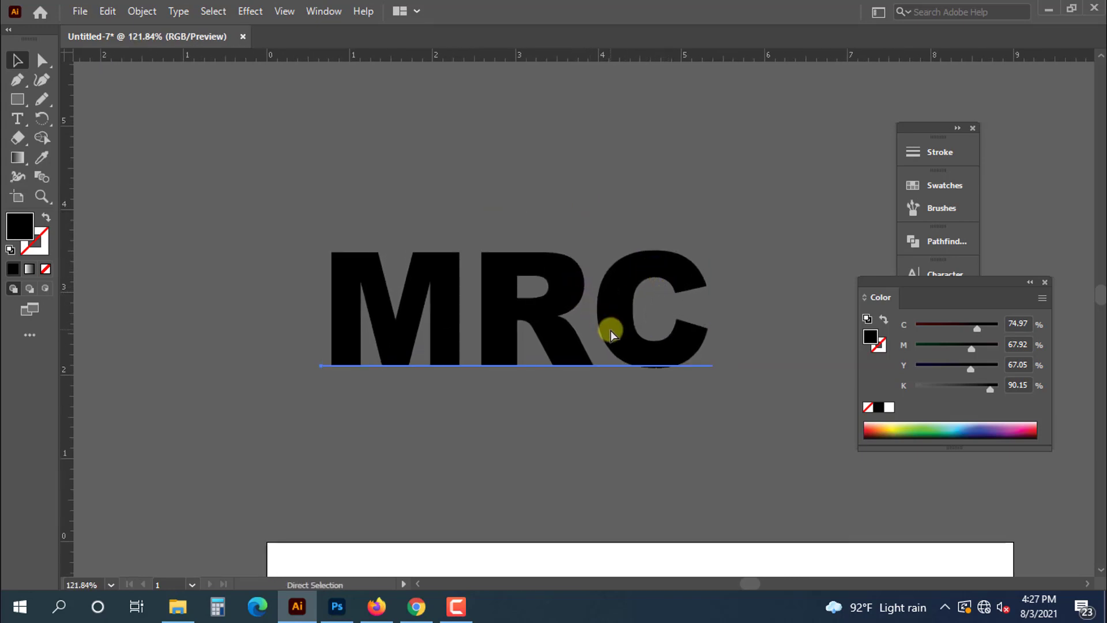
pyautogui.click(579, 333)
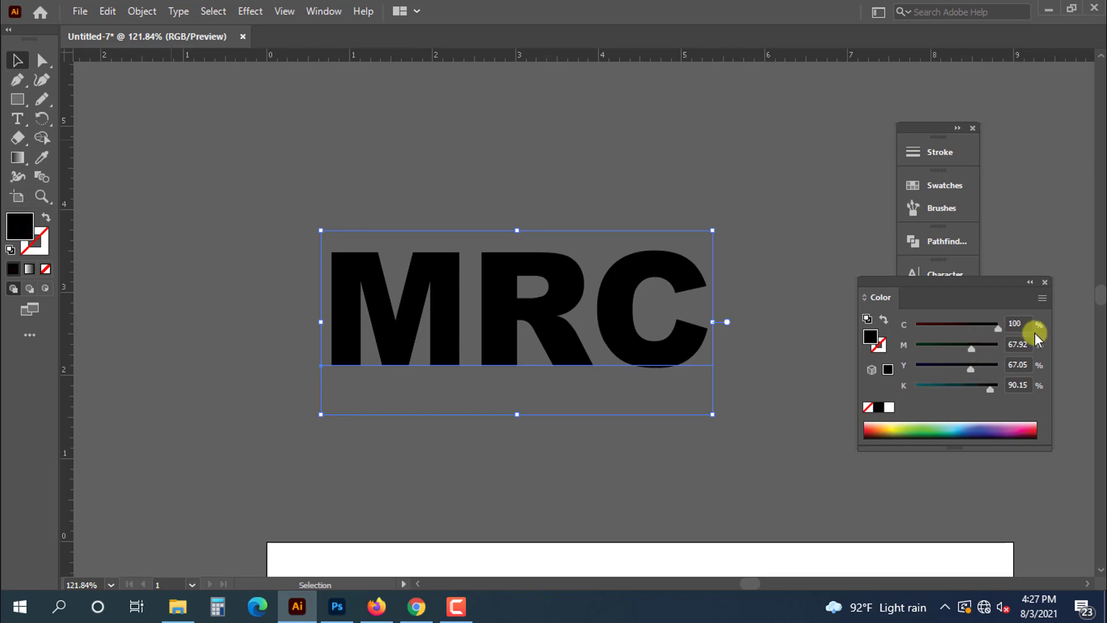
pyautogui.moveTo(972, 348); pyautogui.dragTo(916, 348)
pyautogui.moveTo(998, 327); pyautogui.dragTo(916, 327)
pyautogui.moveTo(990, 389); pyautogui.dragTo(916, 390)
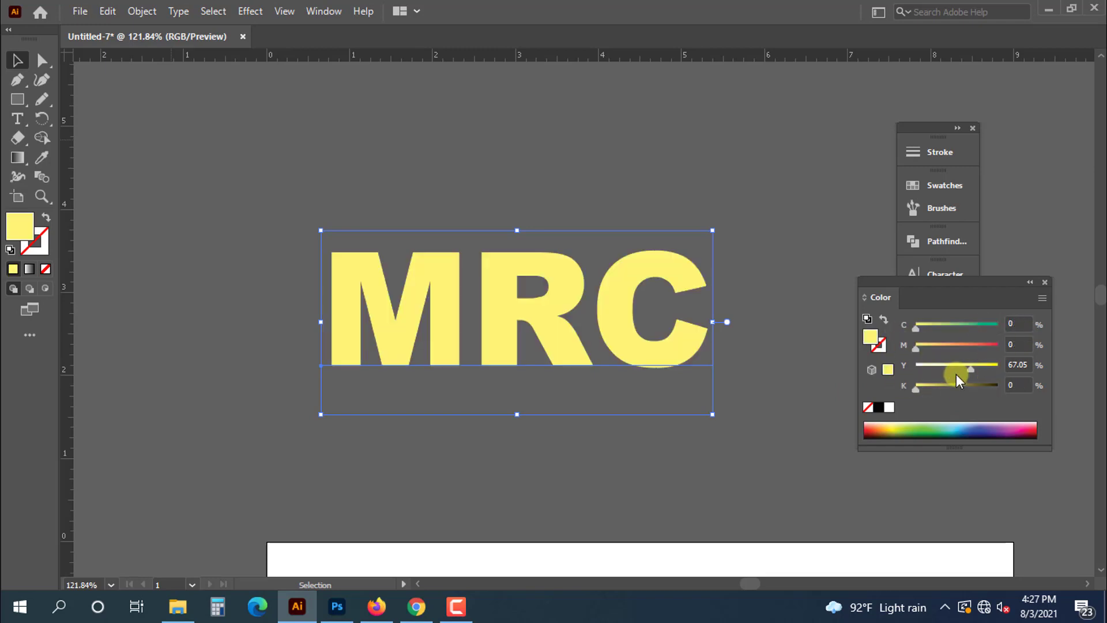
pyautogui.moveTo(978, 367); pyautogui.dragTo(996, 367)
pyautogui.click(915, 367)
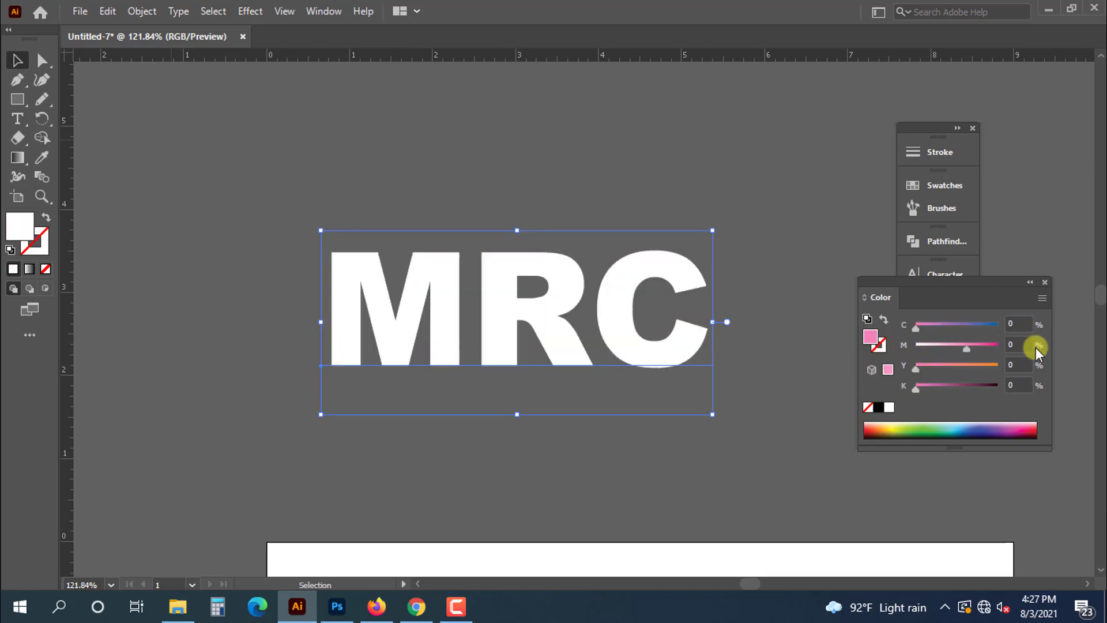
pyautogui.doubleClick(1018, 344)
pyautogui.write('100')
pyautogui.press('Return')
# - Give the MRC text a magenta stroke of 9 pt weight with Round Join
pyautogui.click(36, 242)
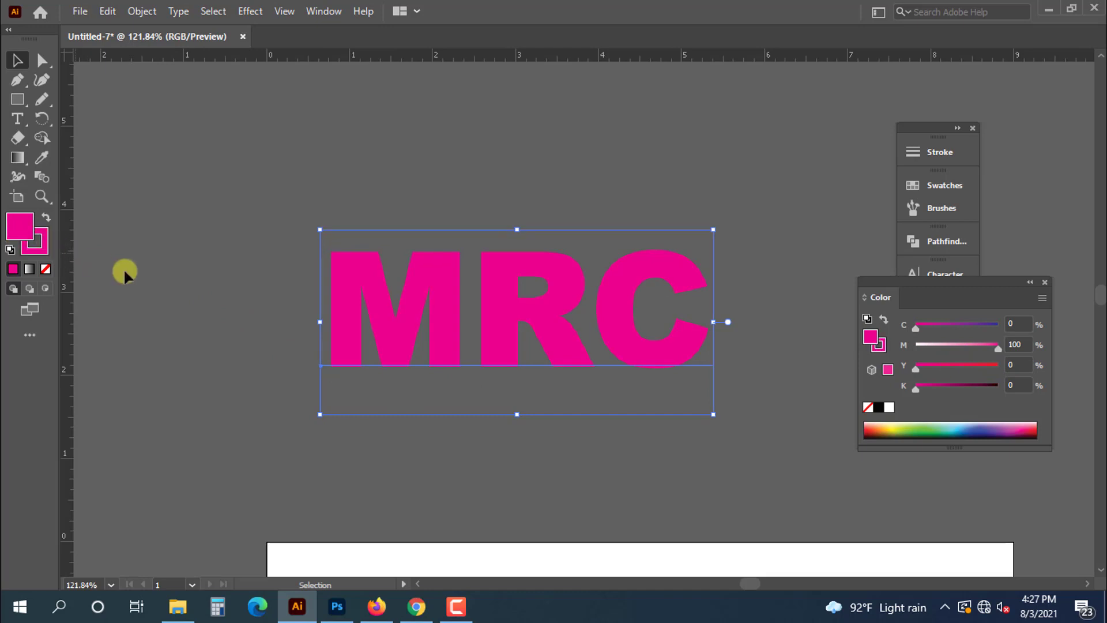
pyautogui.click(936, 160)
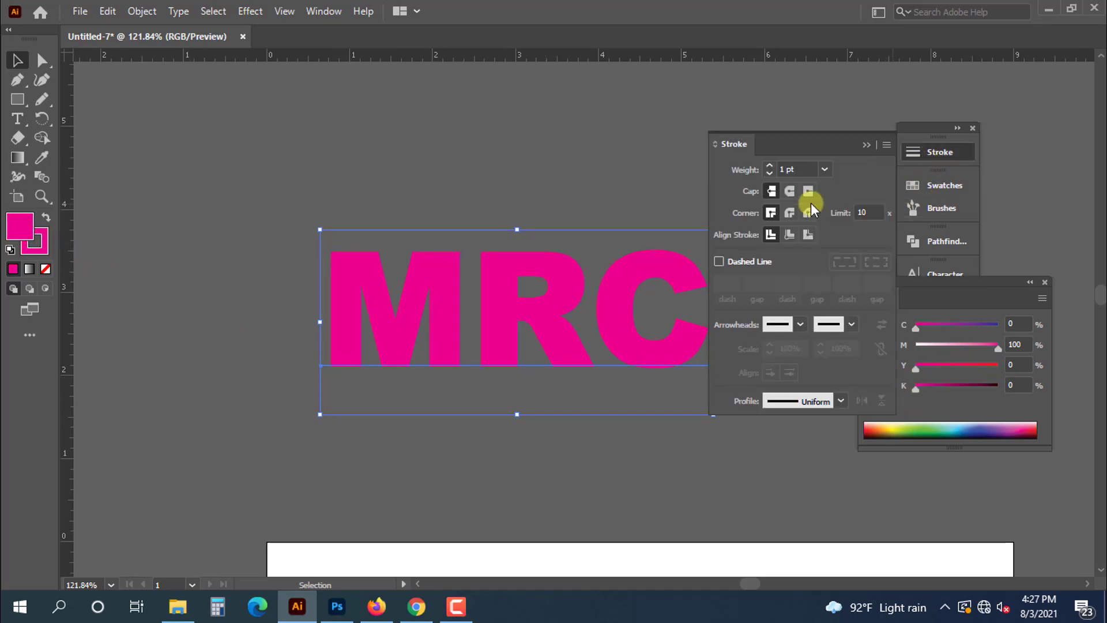
pyautogui.click(789, 169)
pyautogui.press('Up')
pyautogui.press('Up')
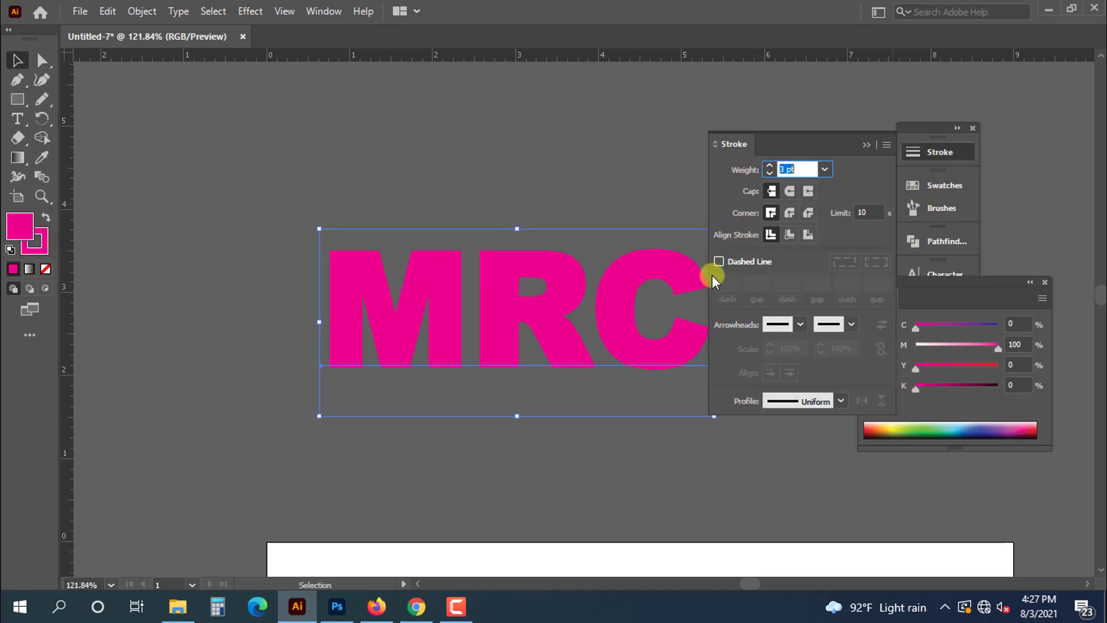
pyautogui.press('Up')
pyautogui.press('Up')
pyautogui.press('Up')
pyautogui.press('Up')
pyautogui.press('Up')
pyautogui.moveTo(798, 137); pyautogui.dragTo(914, 126)
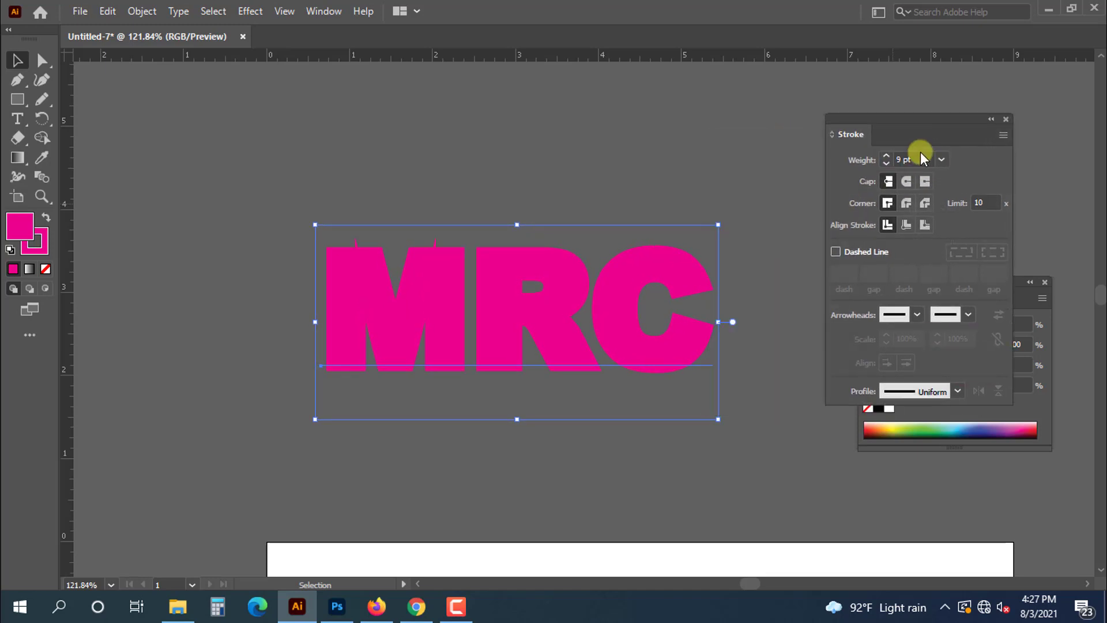
pyautogui.click(909, 203)
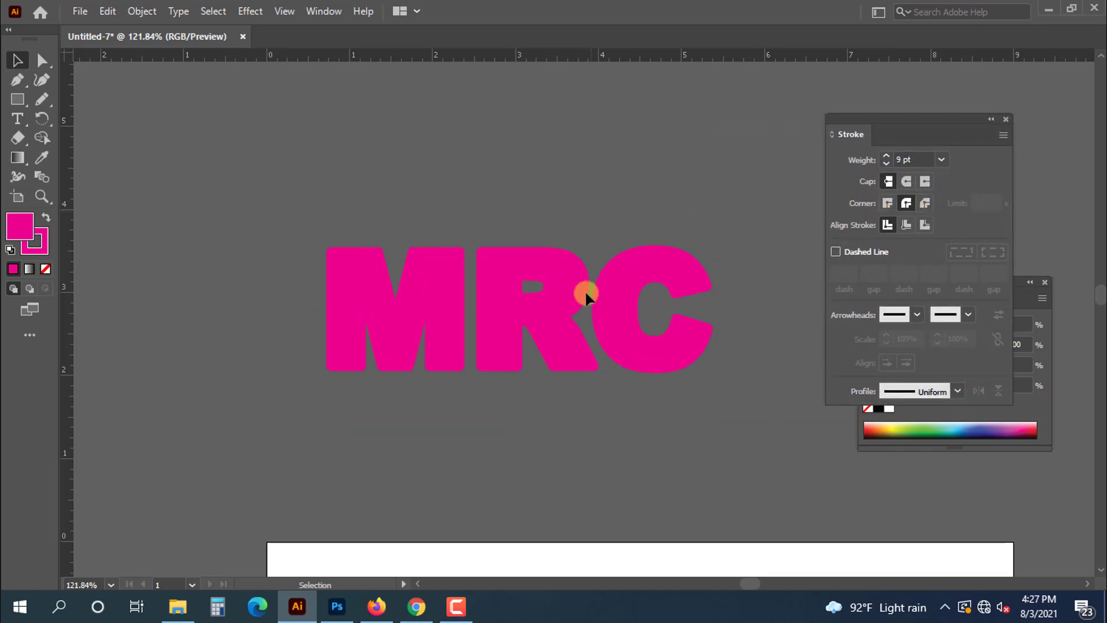
# - Apply a Gaussian Blur to the stroked text and paste a sharp copy in front
pyautogui.click(249, 11)
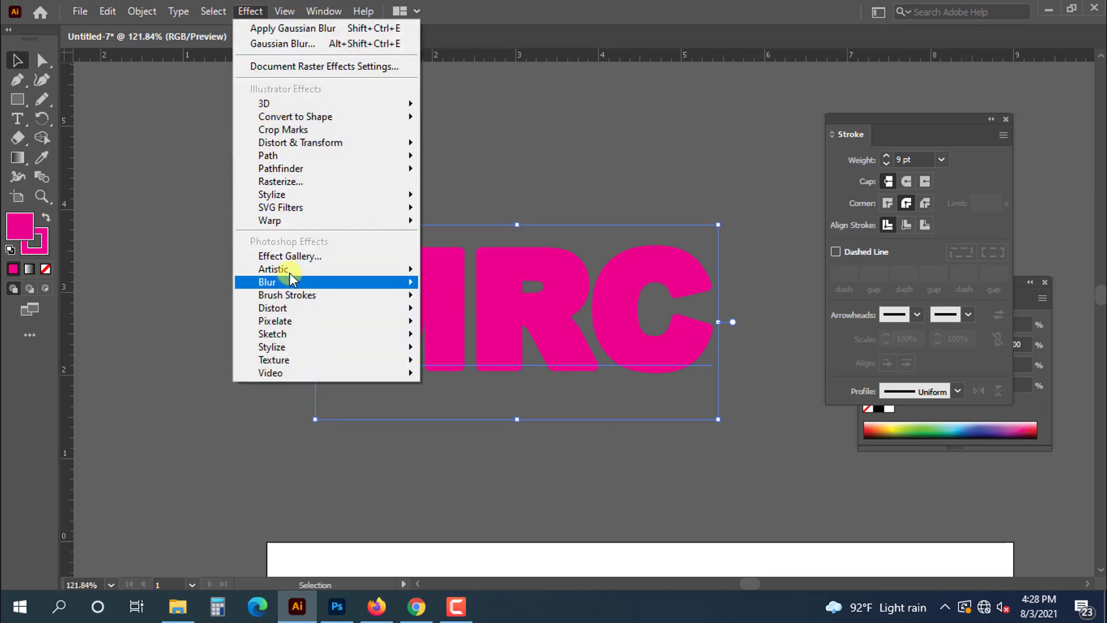
pyautogui.moveTo(268, 282)
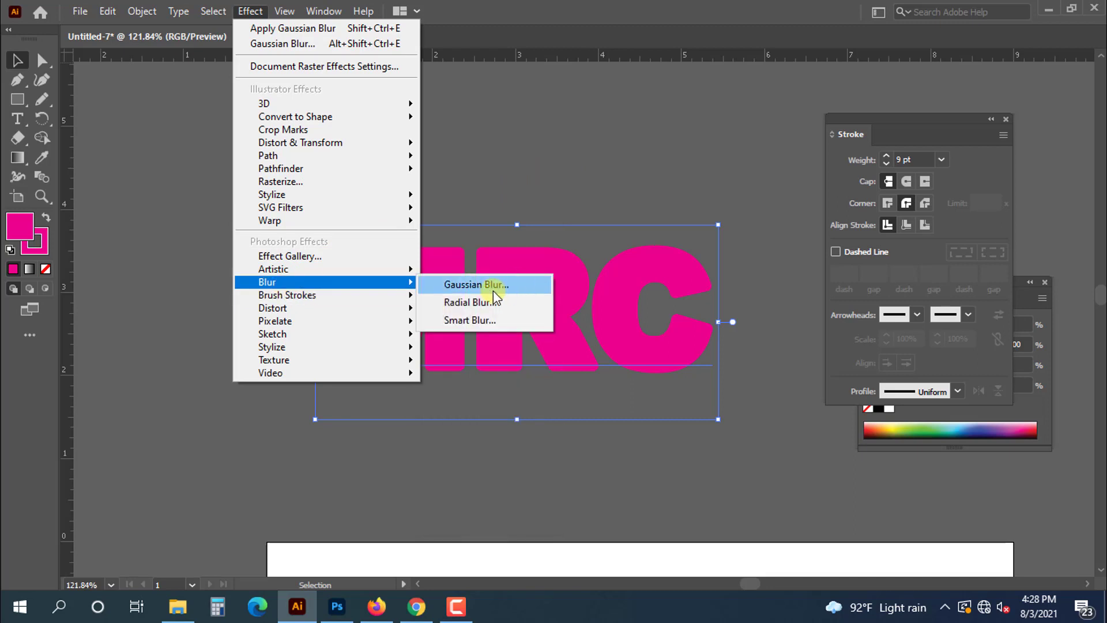
pyautogui.click(464, 285)
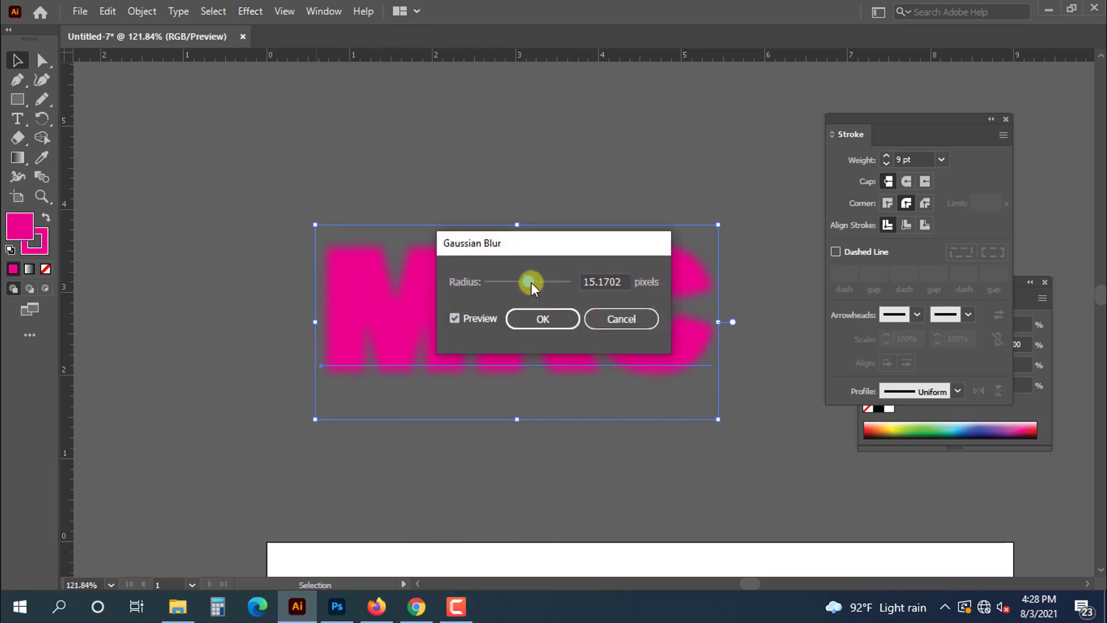
pyautogui.moveTo(551, 281); pyautogui.dragTo(544, 279)
pyautogui.click(537, 320)
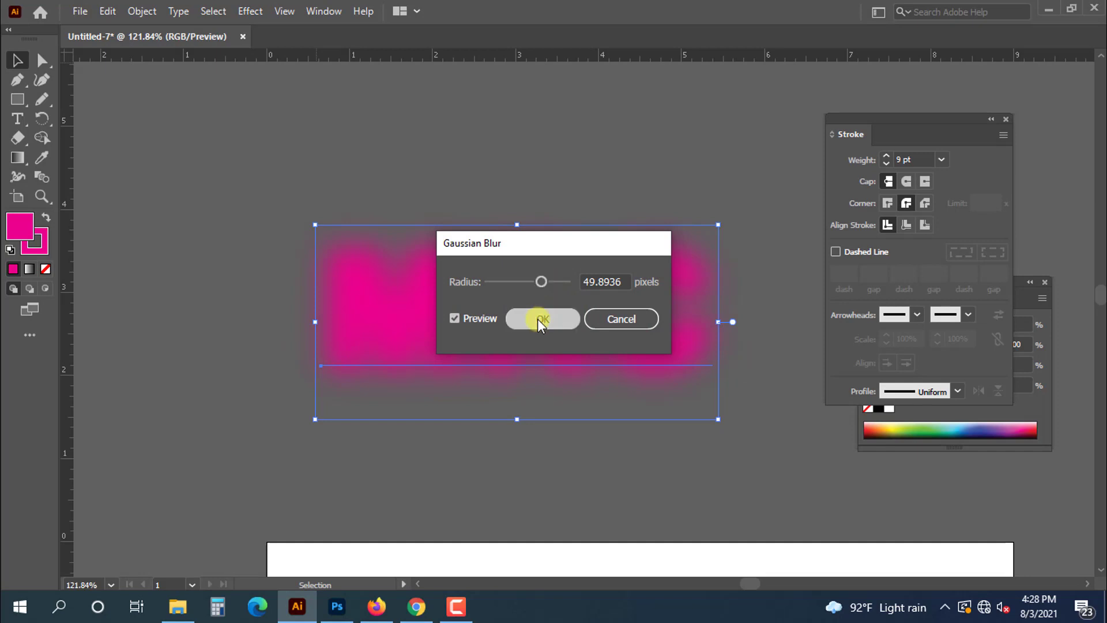
pyautogui.hotkey('ctrl', 'f')
# - Set the sharp top MRC copy's fill to pure yellow, C0 M0 Y100 K0
pyautogui.click(421, 503)
pyautogui.click(429, 349)
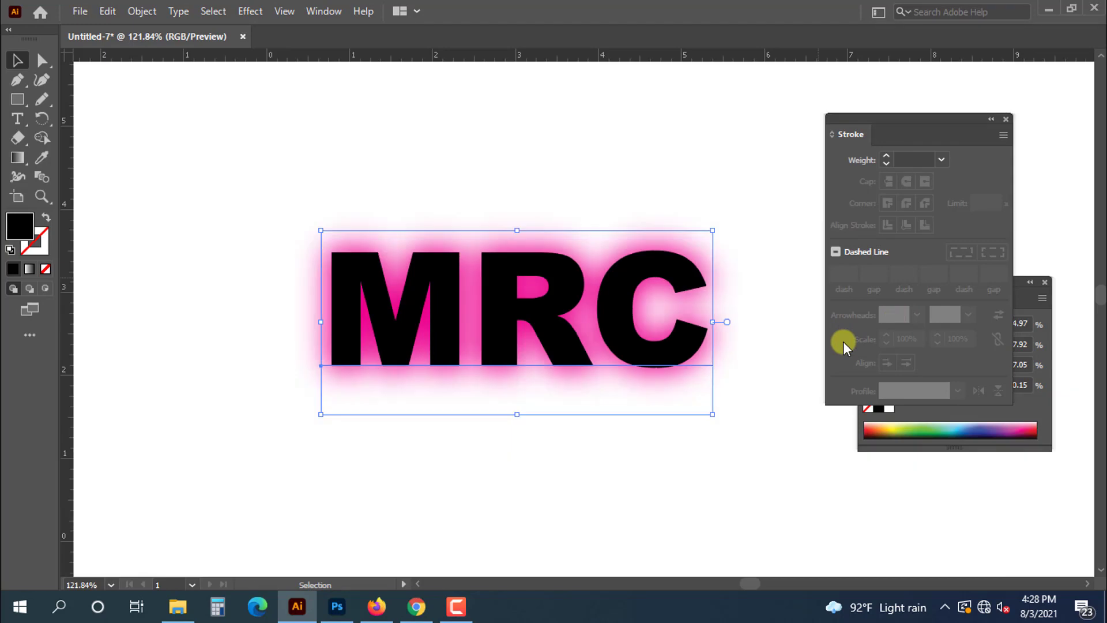
pyautogui.click(763, 440)
pyautogui.click(749, 378)
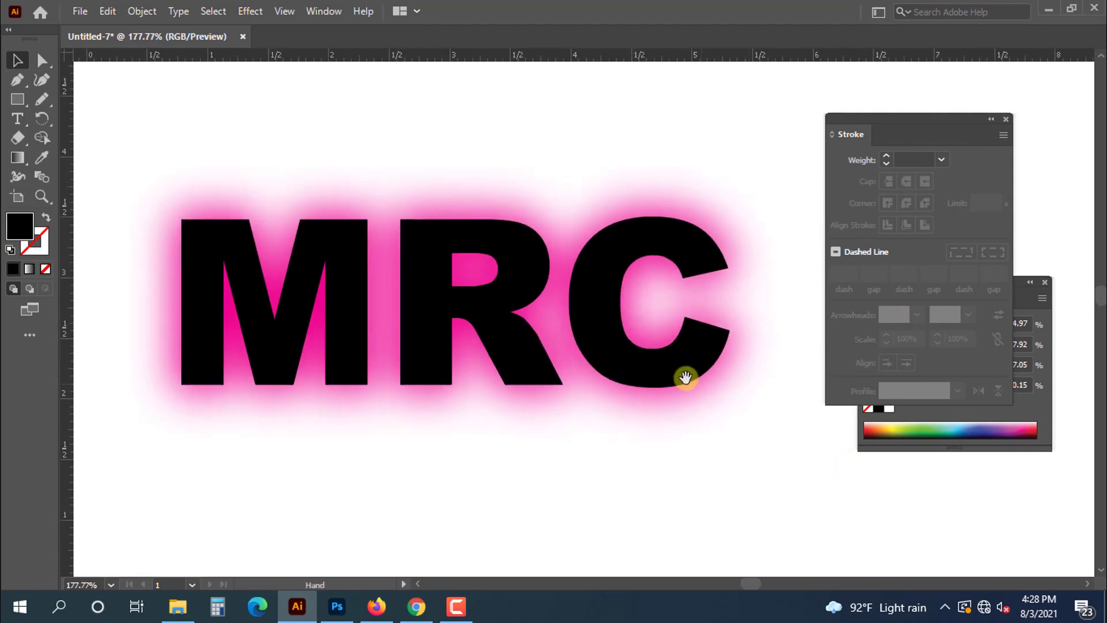
pyautogui.click(669, 392)
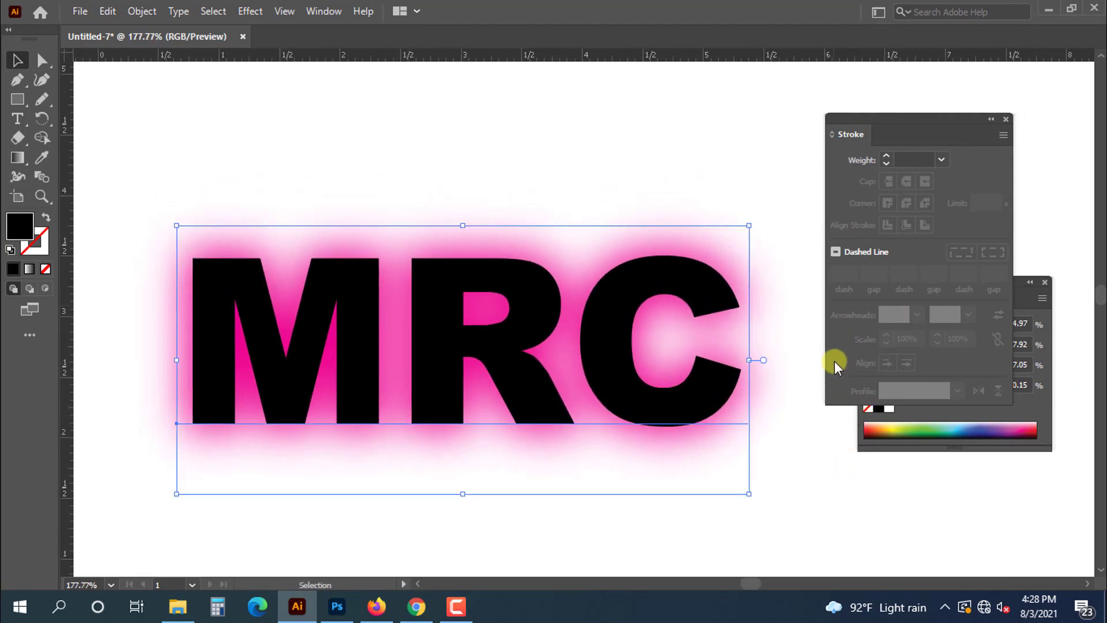
pyautogui.click(1026, 323)
pyautogui.moveTo(971, 327); pyautogui.dragTo(869, 326)
pyautogui.moveTo(971, 347); pyautogui.dragTo(915, 347)
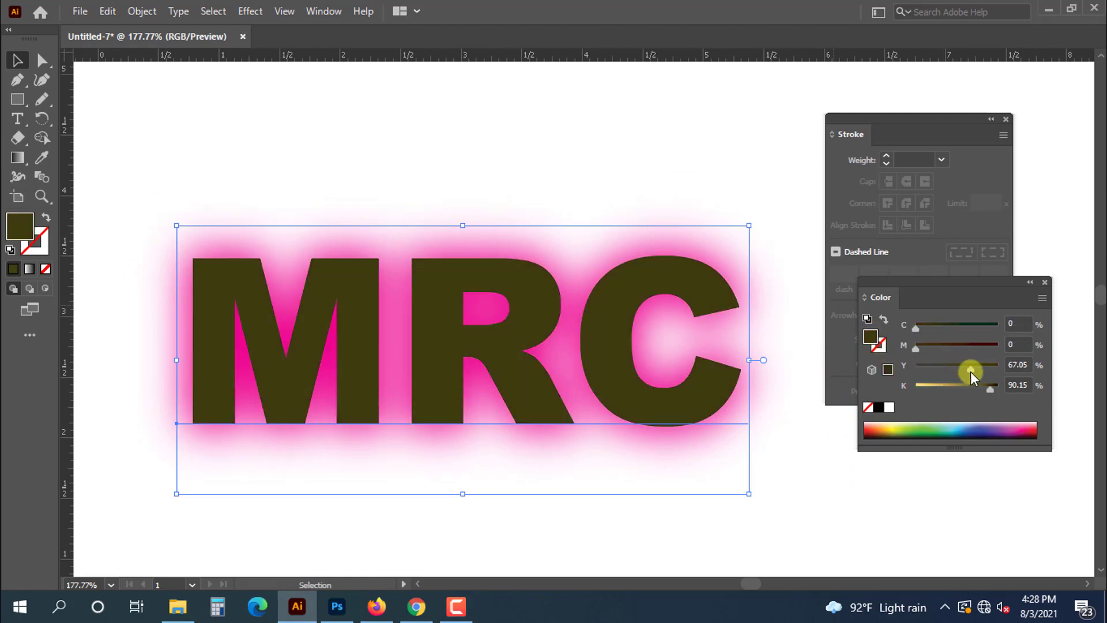
pyautogui.moveTo(971, 371); pyautogui.dragTo(884, 375)
pyautogui.moveTo(990, 387)
pyautogui.mouseDown()
pyautogui.moveTo(887, 385)
pyautogui.moveTo(1032, 348)
pyautogui.mouseUp()
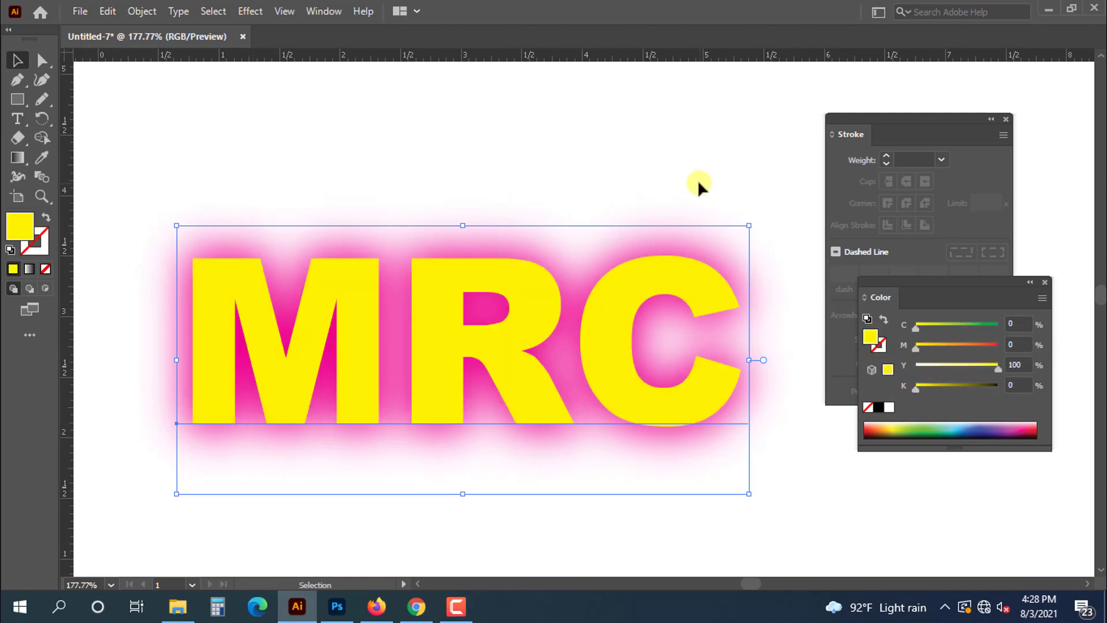
pyautogui.click(699, 182)
# - Draw a rectangle covering the whole MRC design and send it behind the text
pyautogui.click(18, 99)
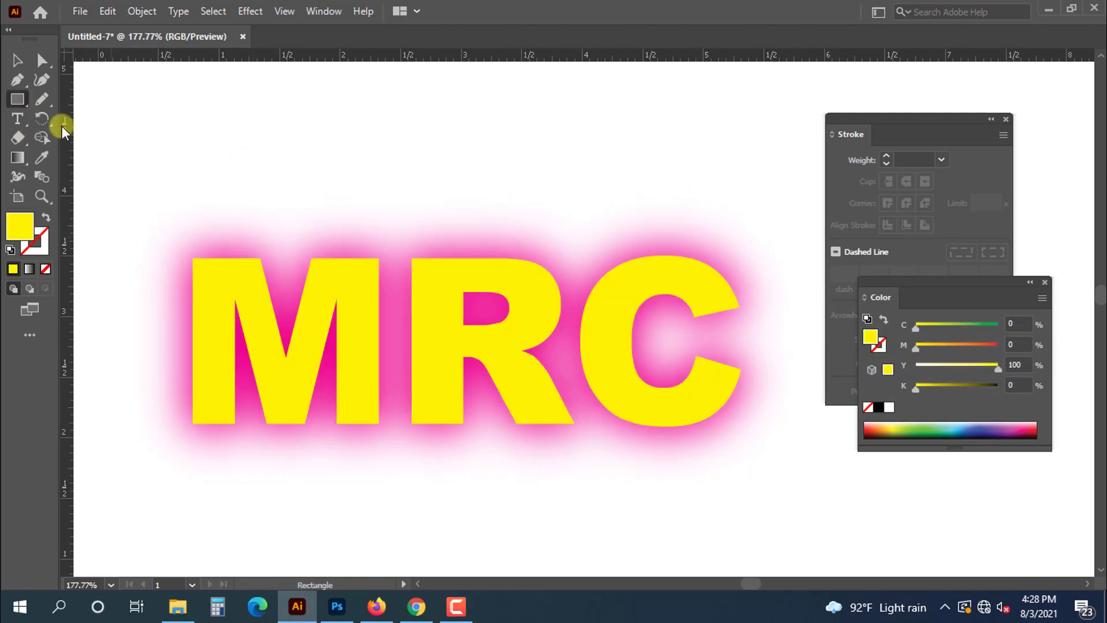
pyautogui.moveTo(128, 179); pyautogui.dragTo(791, 503)
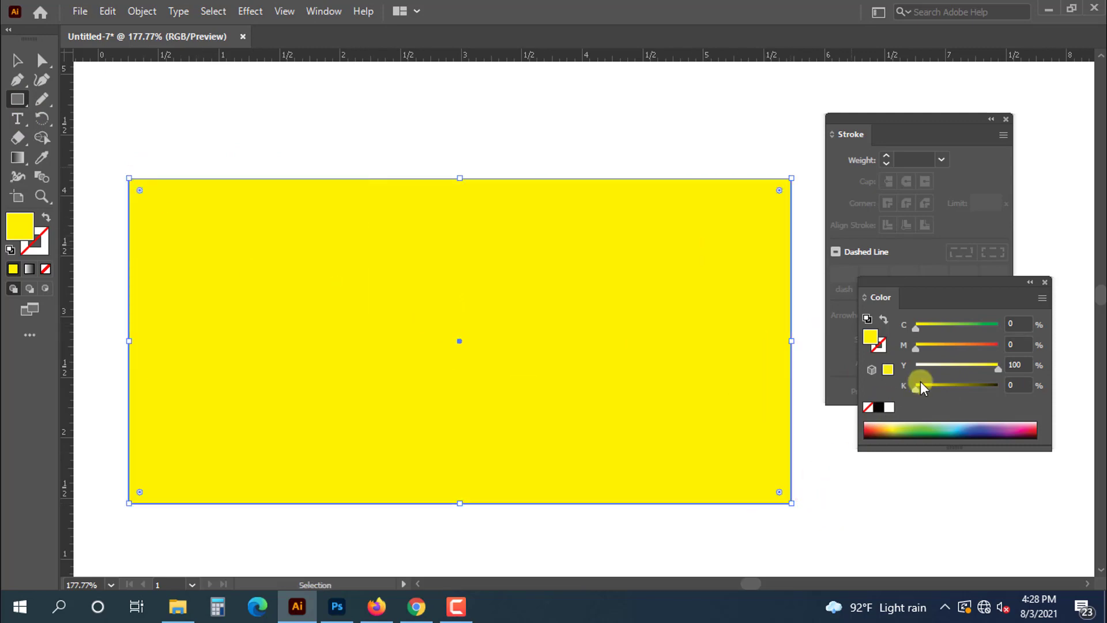
pyautogui.click(1042, 298)
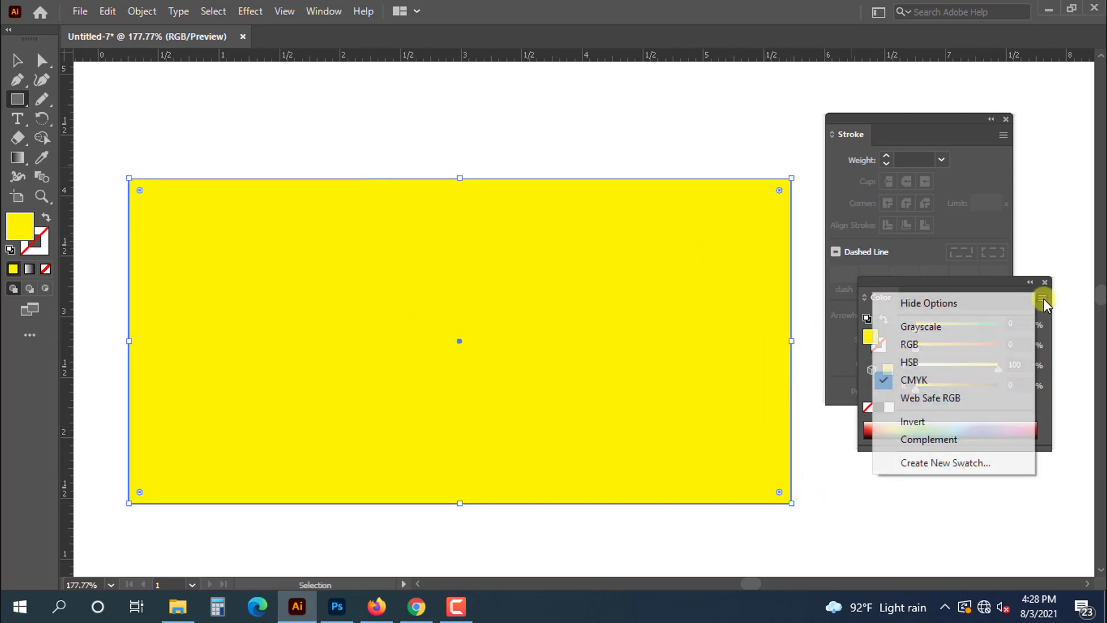
pyautogui.click(908, 344)
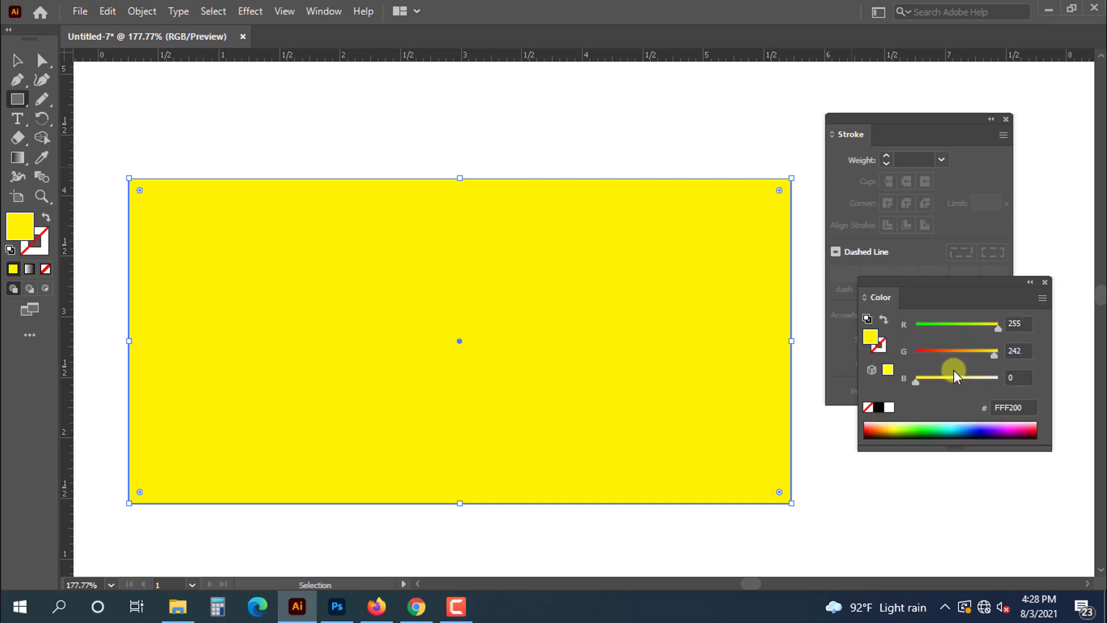
pyautogui.moveTo(994, 326); pyautogui.dragTo(916, 326)
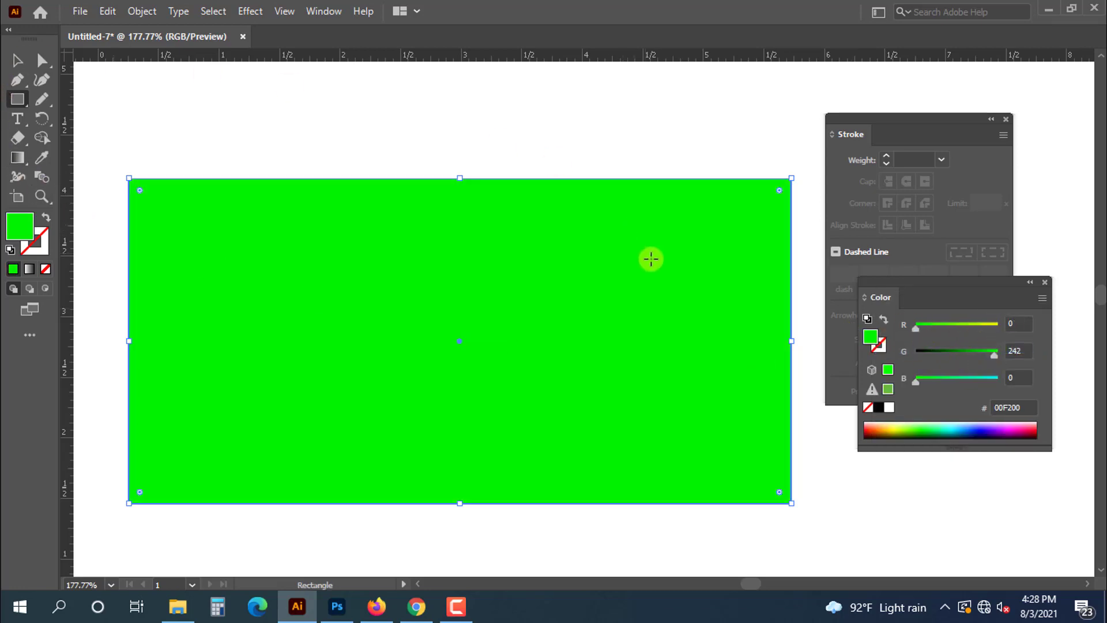
pyautogui.hotkey('ctrl', 'shift', '[')
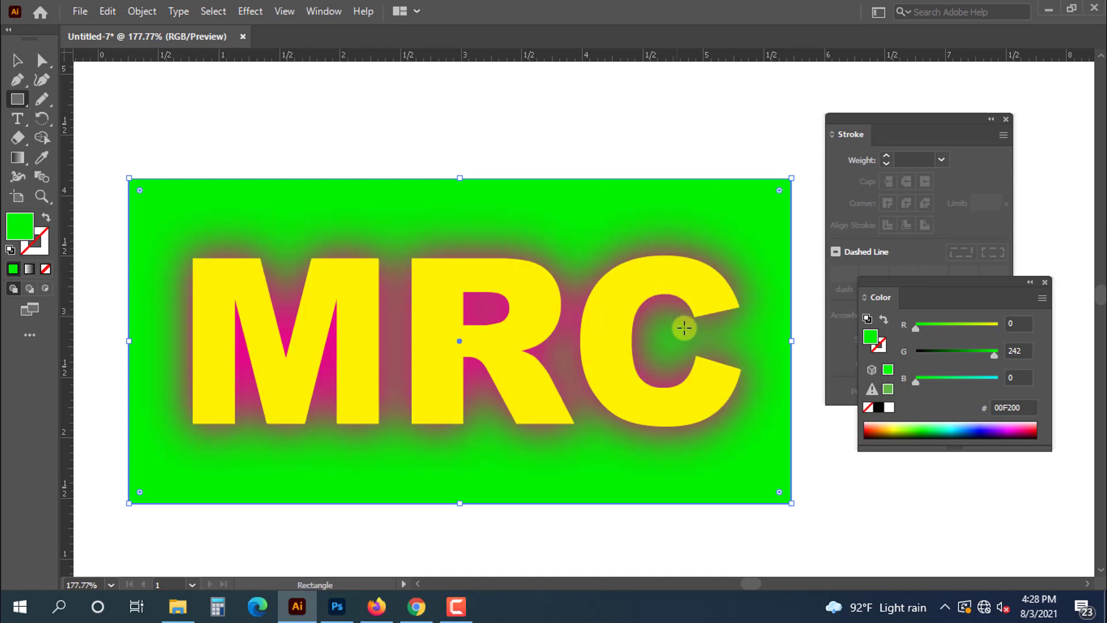
# - Set the rectangle's RGB fill to black (000000) and move the Stroke panel aside
pyautogui.moveTo(958, 361); pyautogui.dragTo(923, 389)
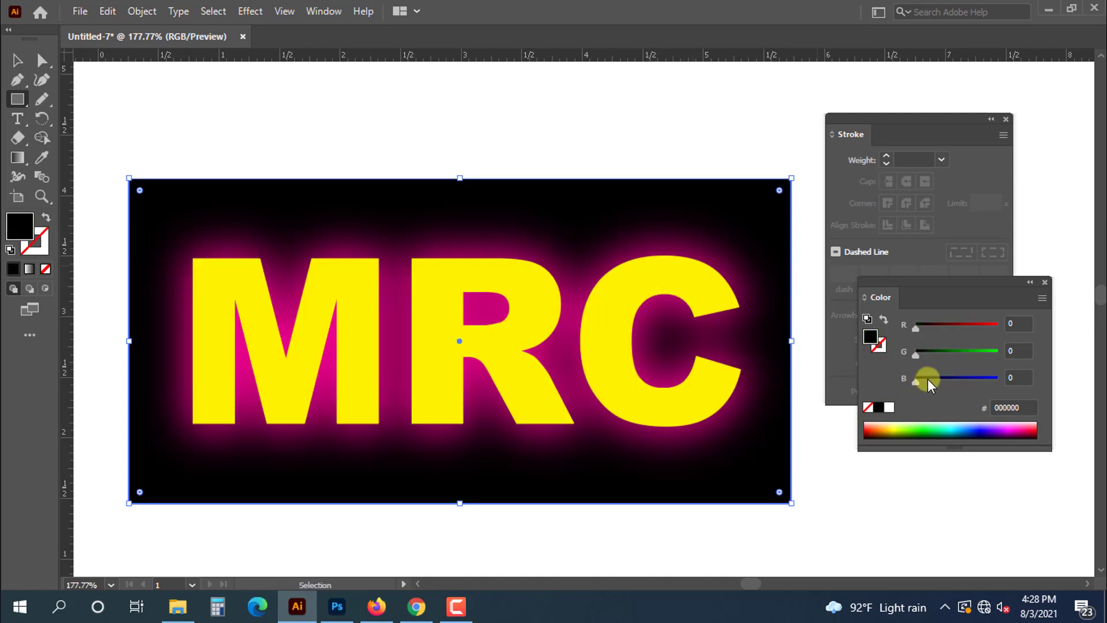
pyautogui.moveTo(922, 379); pyautogui.dragTo(990, 378)
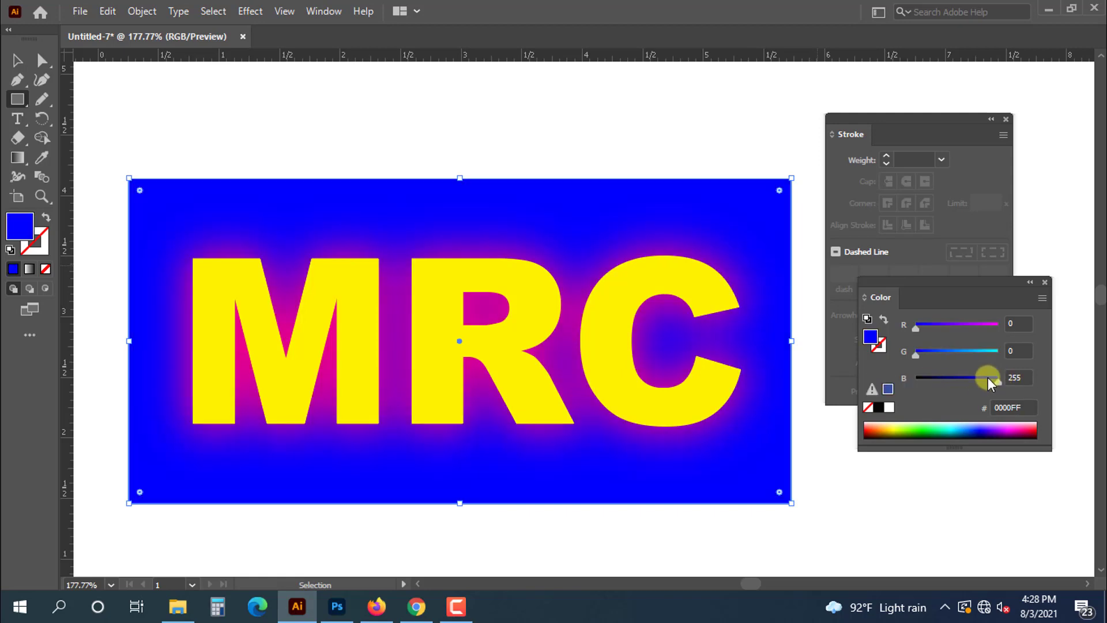
pyautogui.moveTo(860, 377); pyautogui.dragTo(816, 375)
pyautogui.click(17, 60)
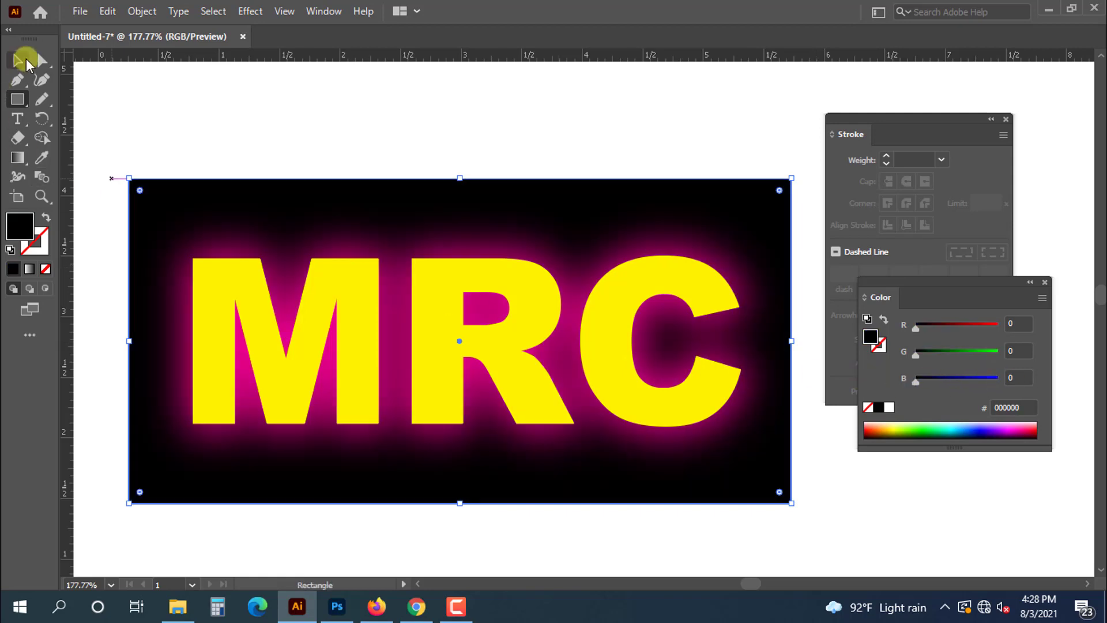
pyautogui.click(346, 104)
pyautogui.click(925, 123)
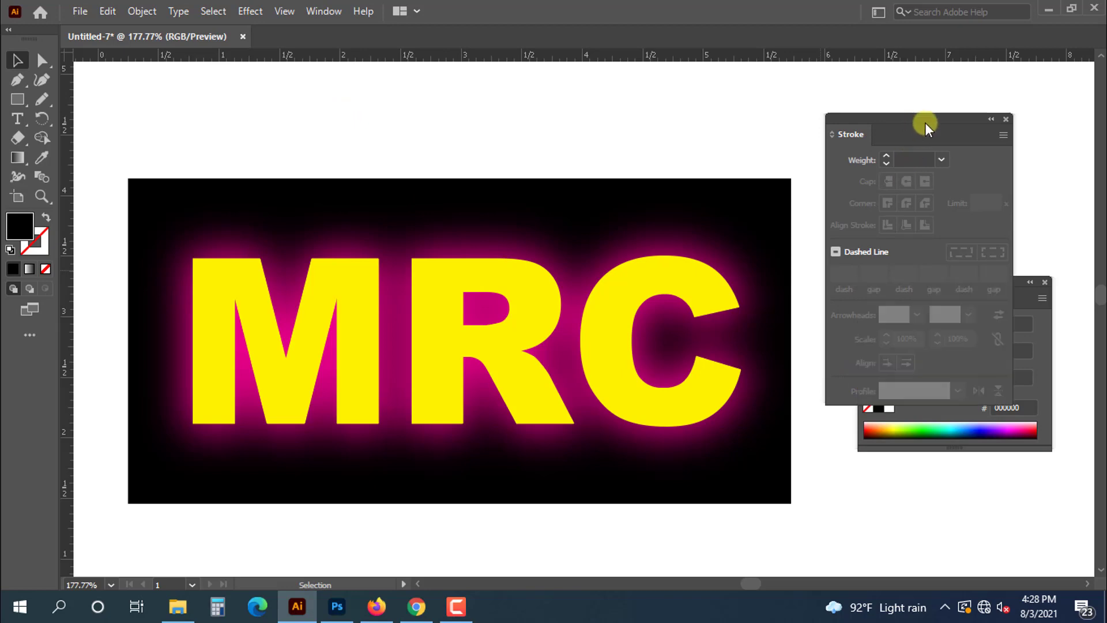
pyautogui.moveTo(930, 123); pyautogui.dragTo(978, 121)
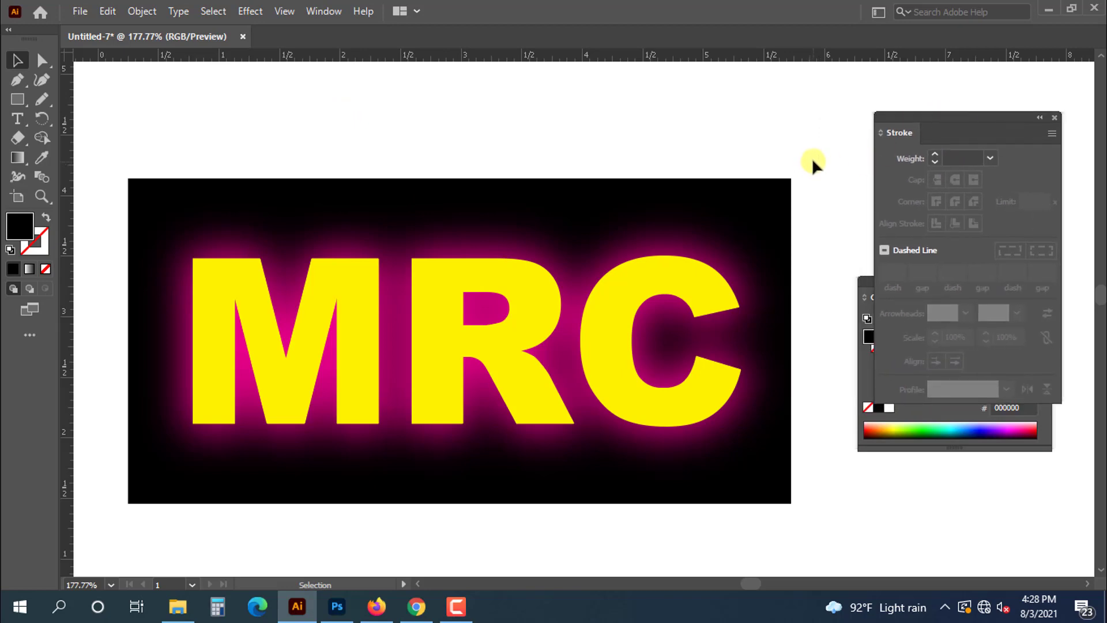